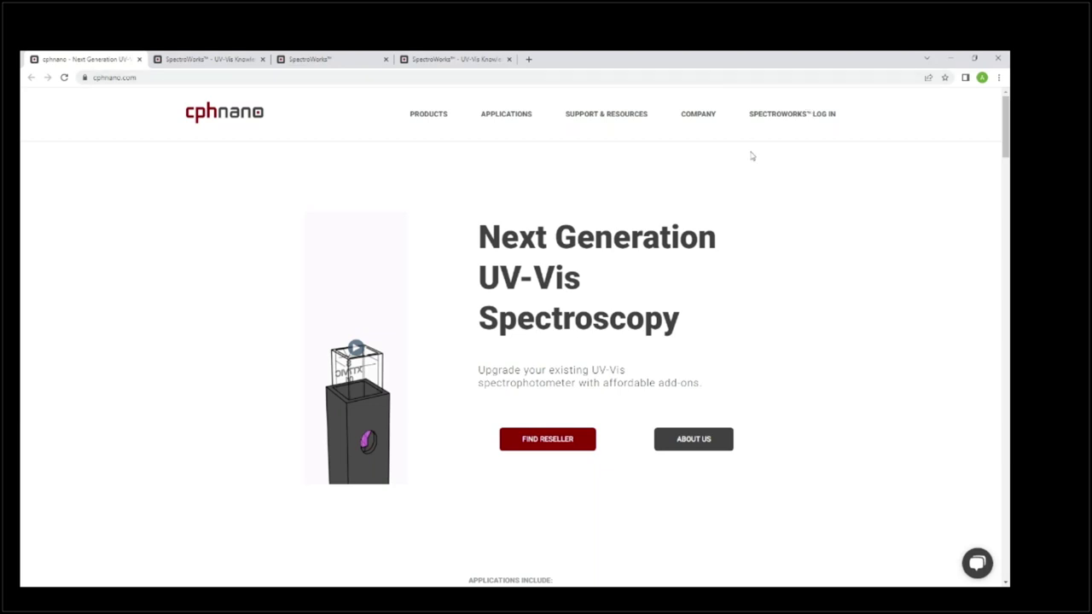
Sign in to SpectroWorks on the cphnano site with the saved account e-mail and password.
left_click(223, 59)
left_click(314, 59)
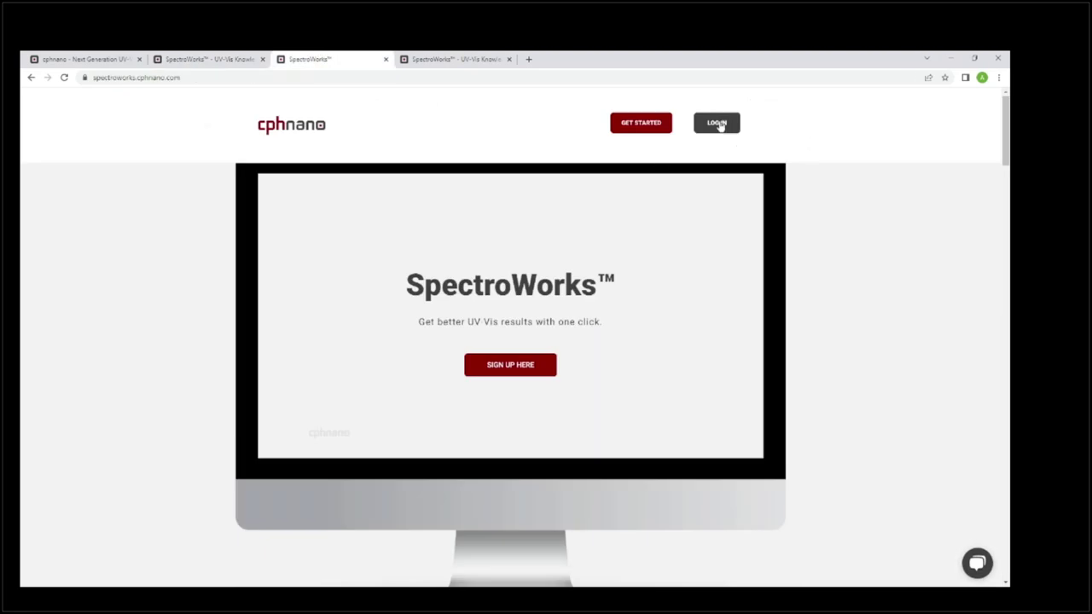
left_click(717, 124)
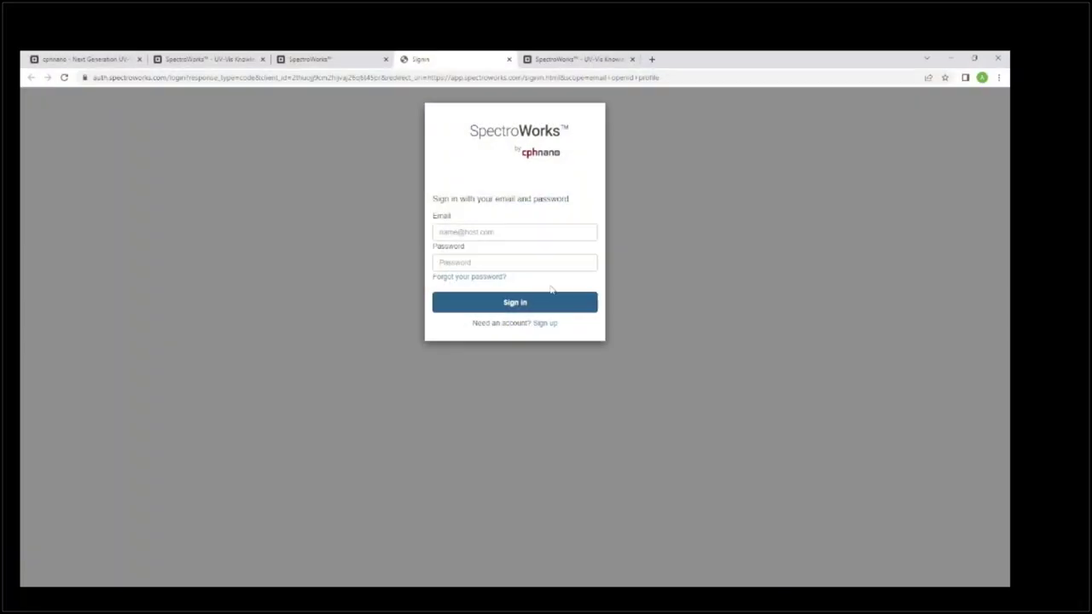
left_click(523, 230)
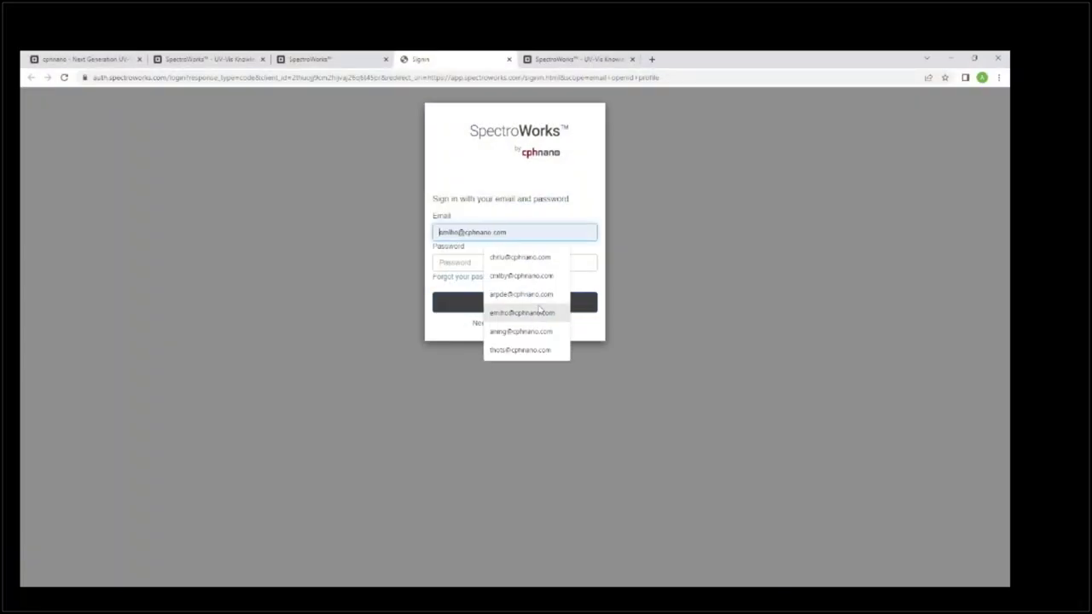
left_click(521, 312)
left_click(477, 261)
type("•••")
key("Return")
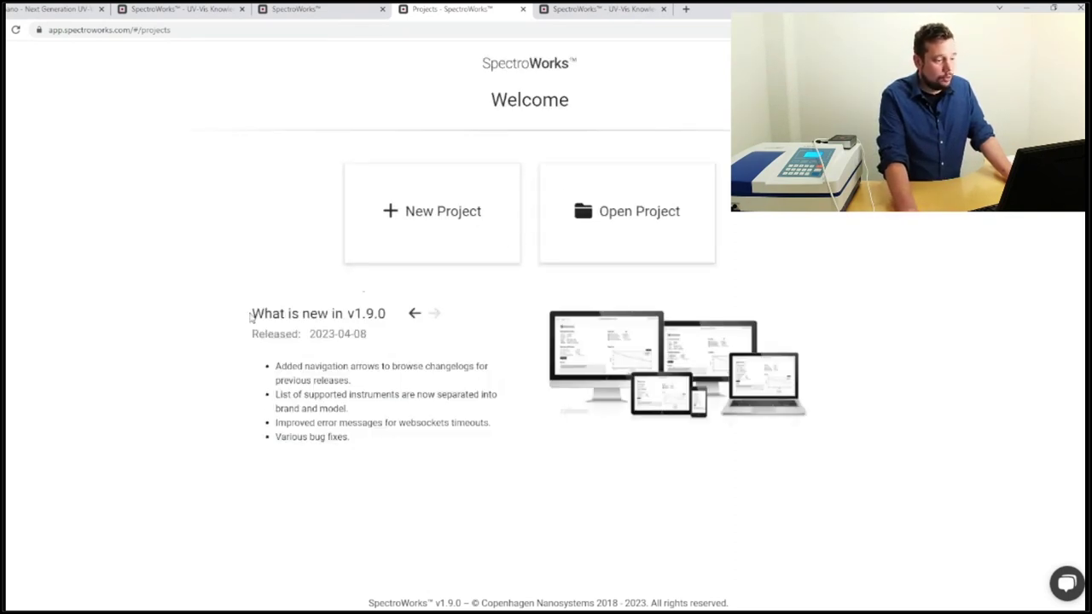
Highlight the v1.9.0 heading, release date and changelog items, then start a new project.
left_click_drag(253, 314, 389, 320)
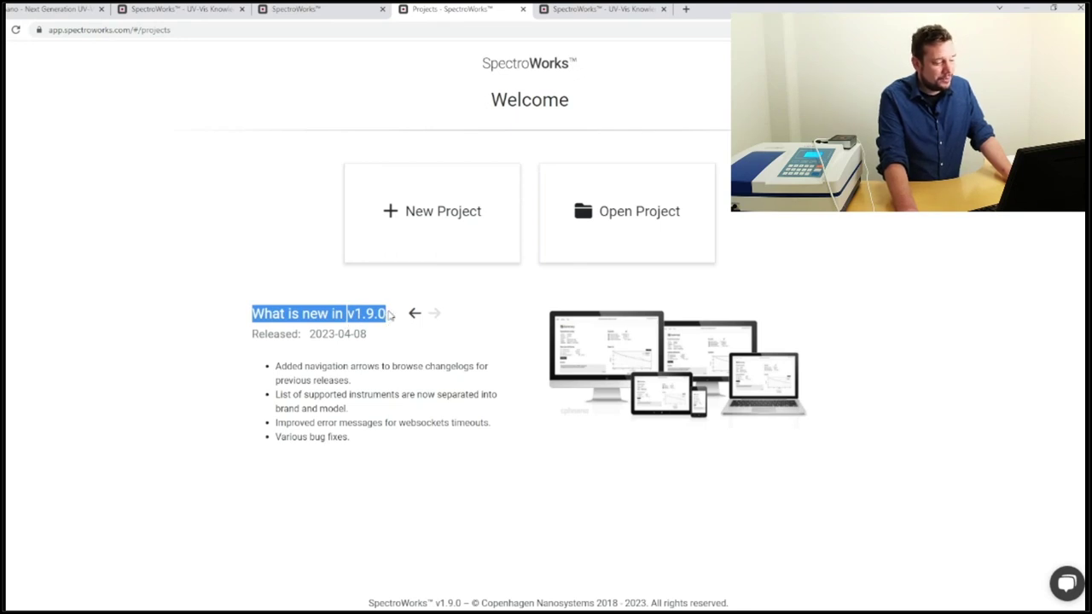
left_click_drag(373, 336, 308, 334)
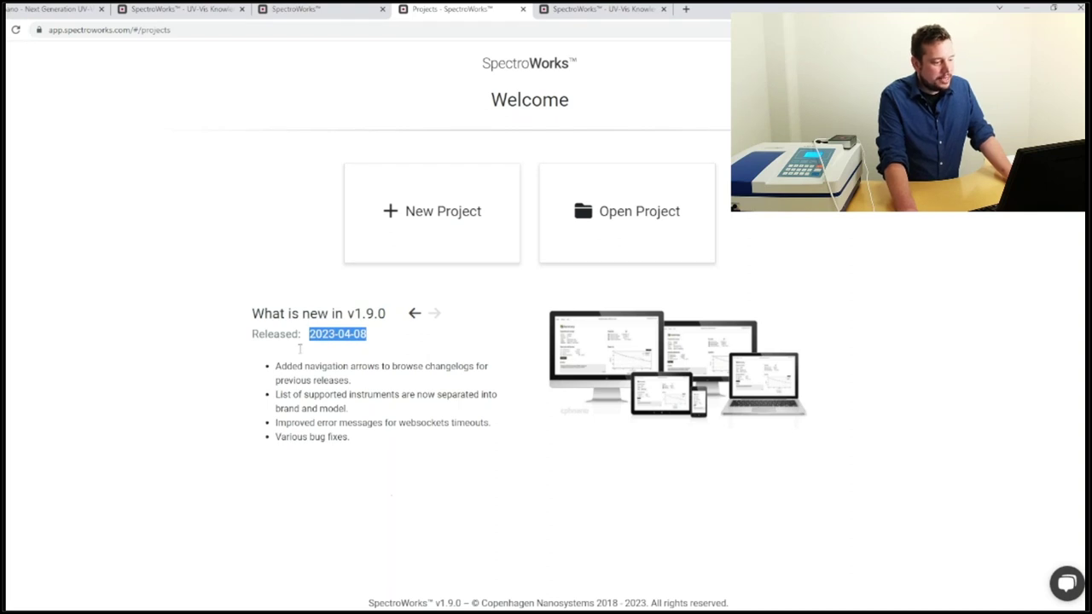
left_click_drag(275, 366, 385, 396)
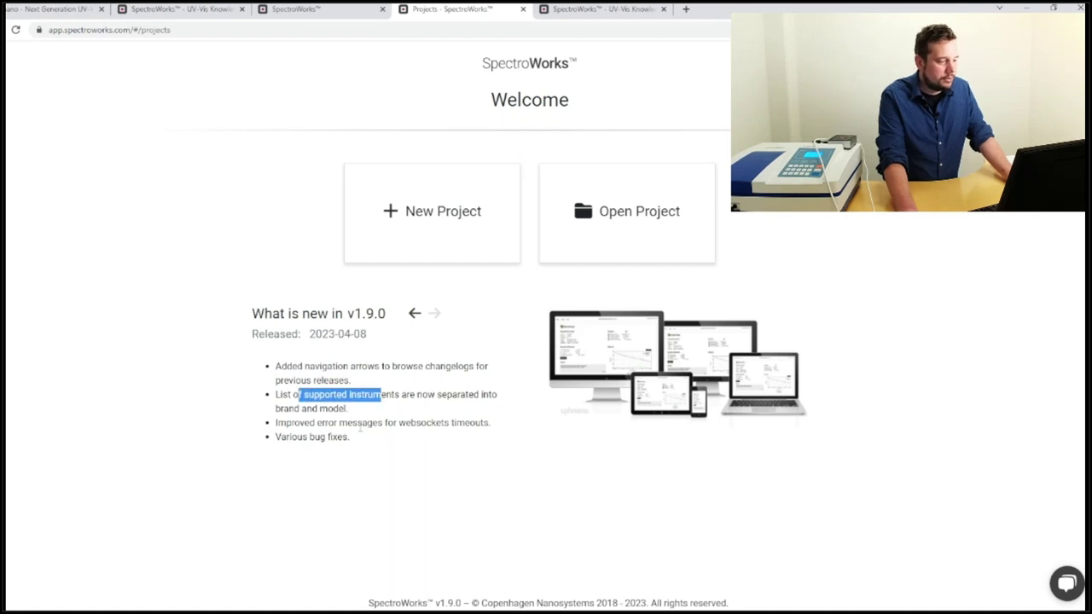
left_click(398, 233)
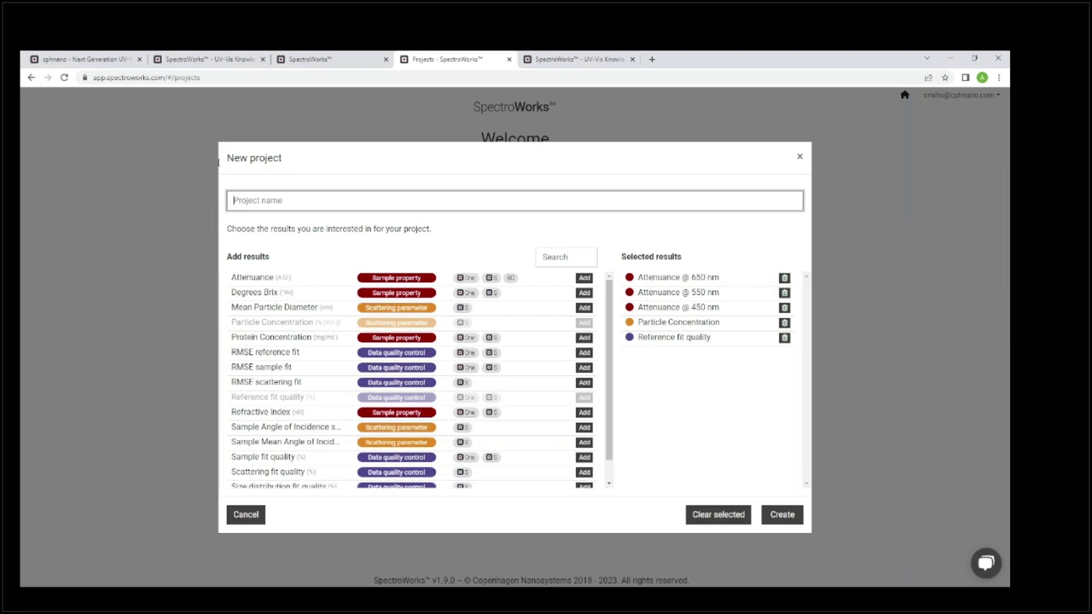
Create project 'Avantor, part of VWR, project demo' without Particle Concentration and Reference fit quality.
type("Av")
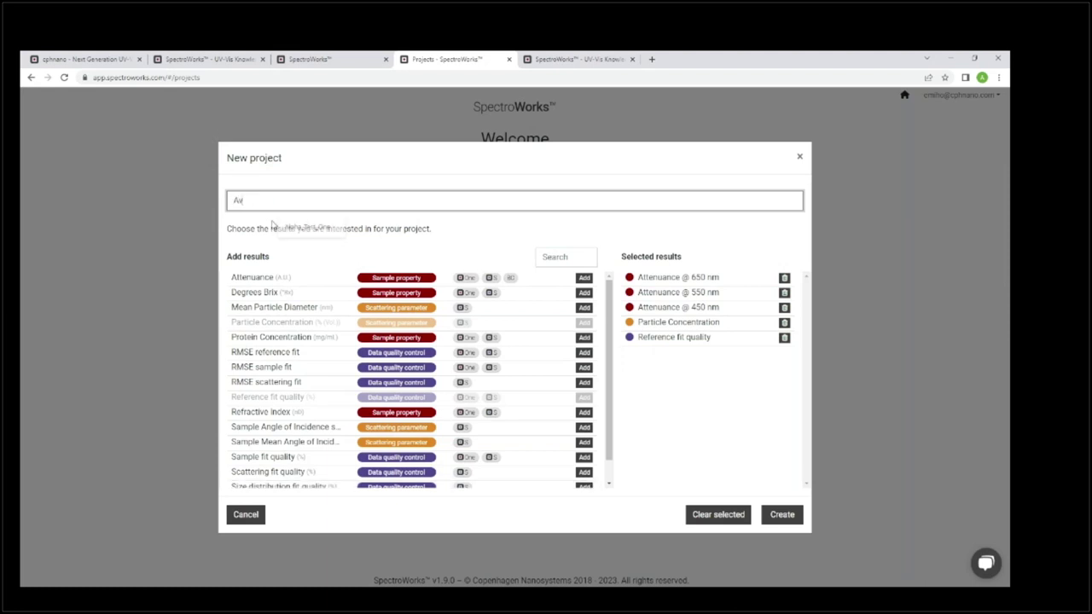
type("antor,")
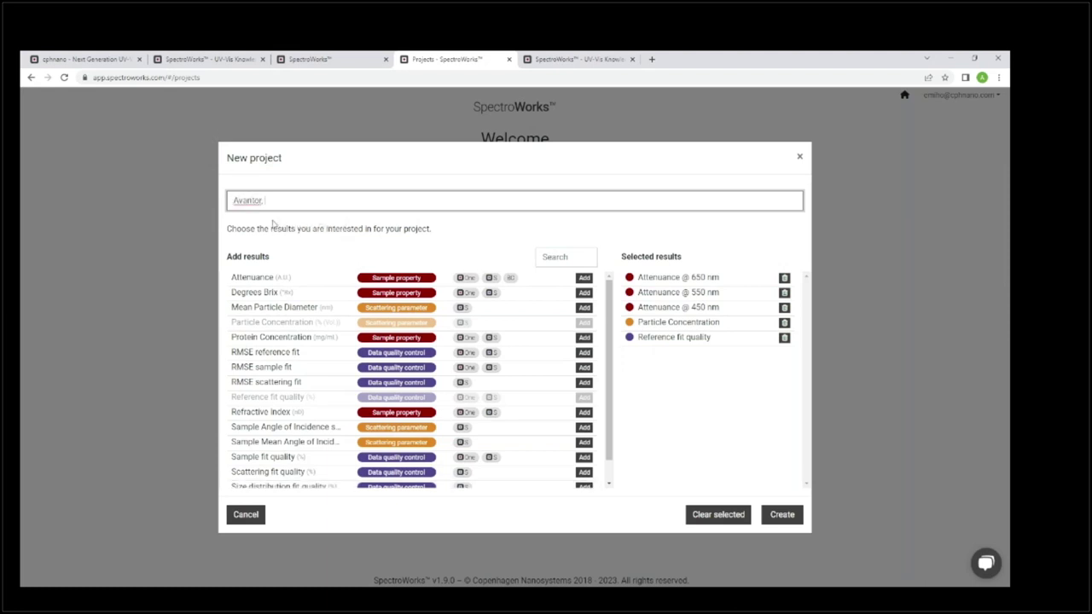
type(" part of VWR, project demo")
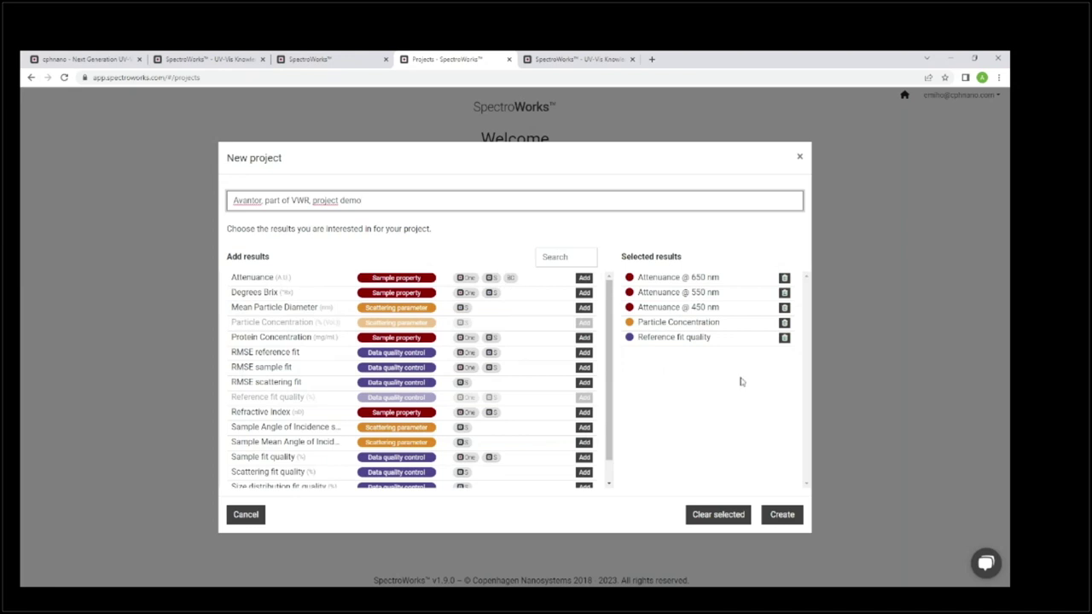
left_click(784, 323)
left_click(783, 323)
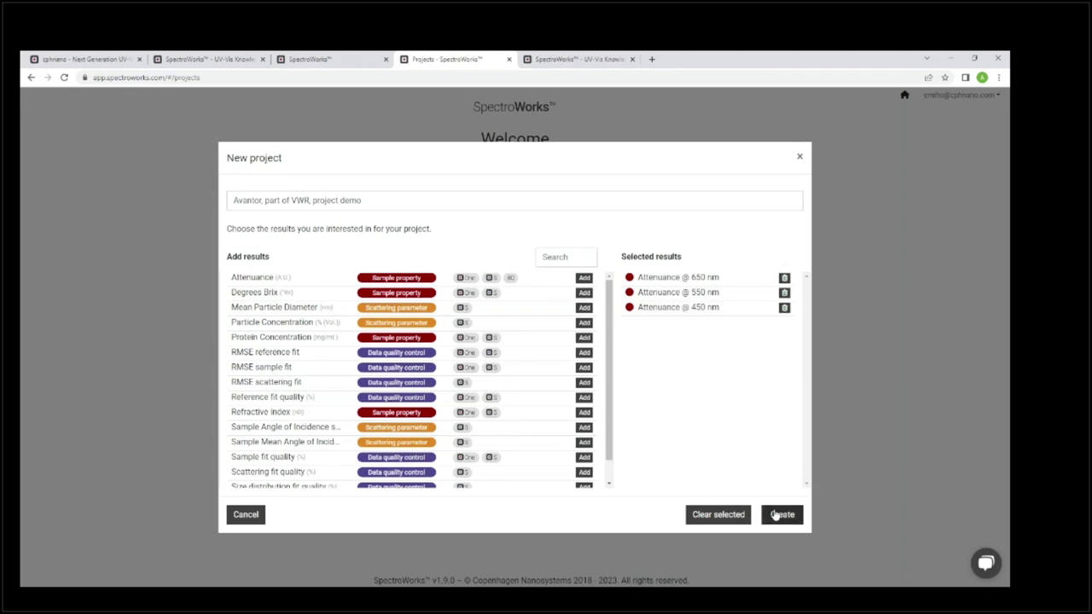
left_click(776, 516)
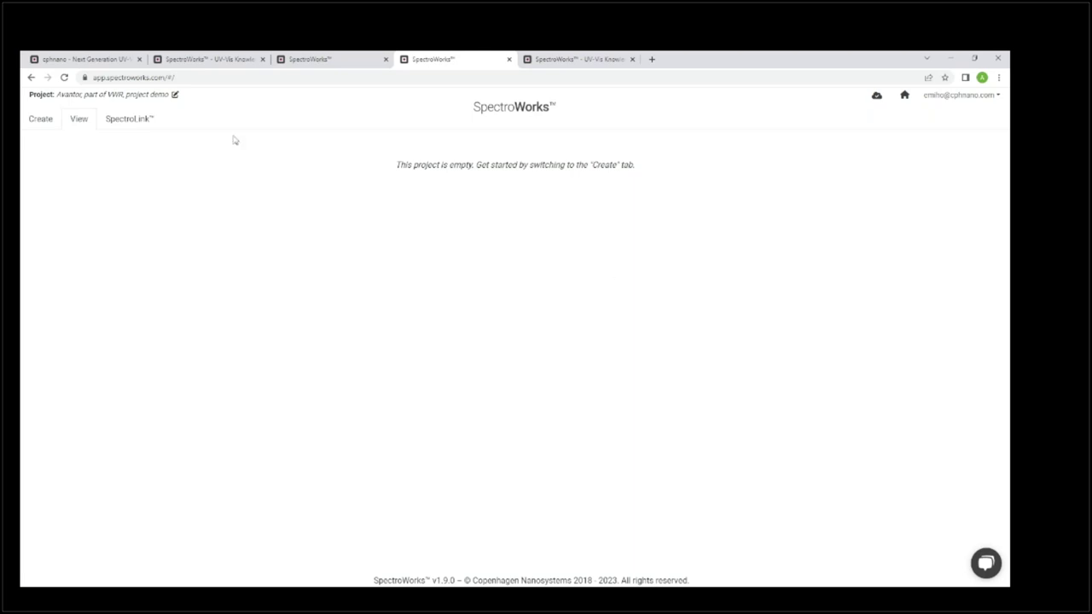
Connect the VWR UV-1600PC spectrometer through the My SpectroLink device card.
left_click(133, 120)
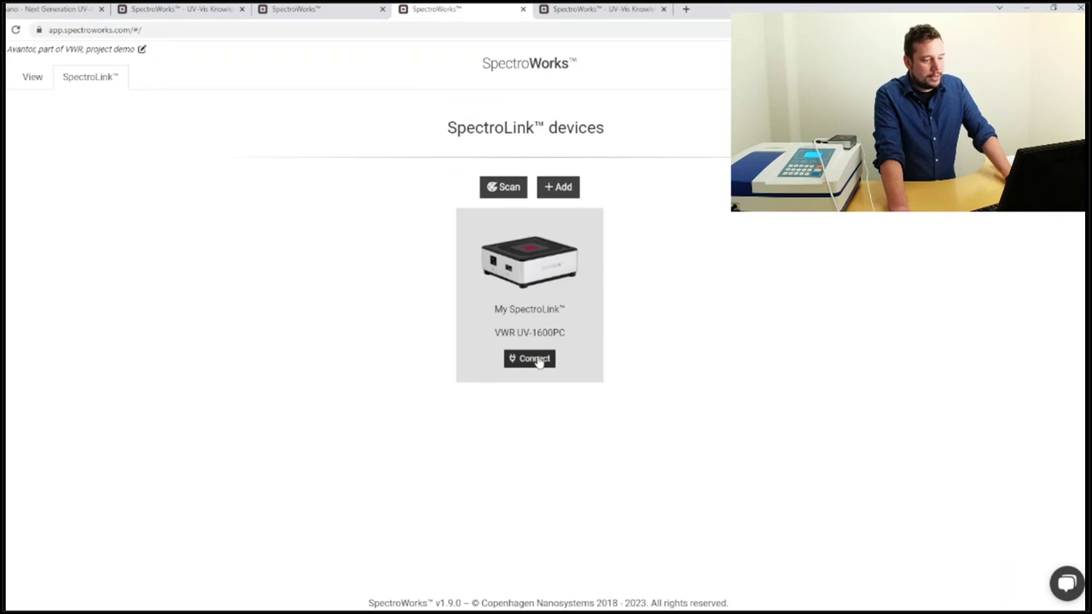
left_click(538, 360)
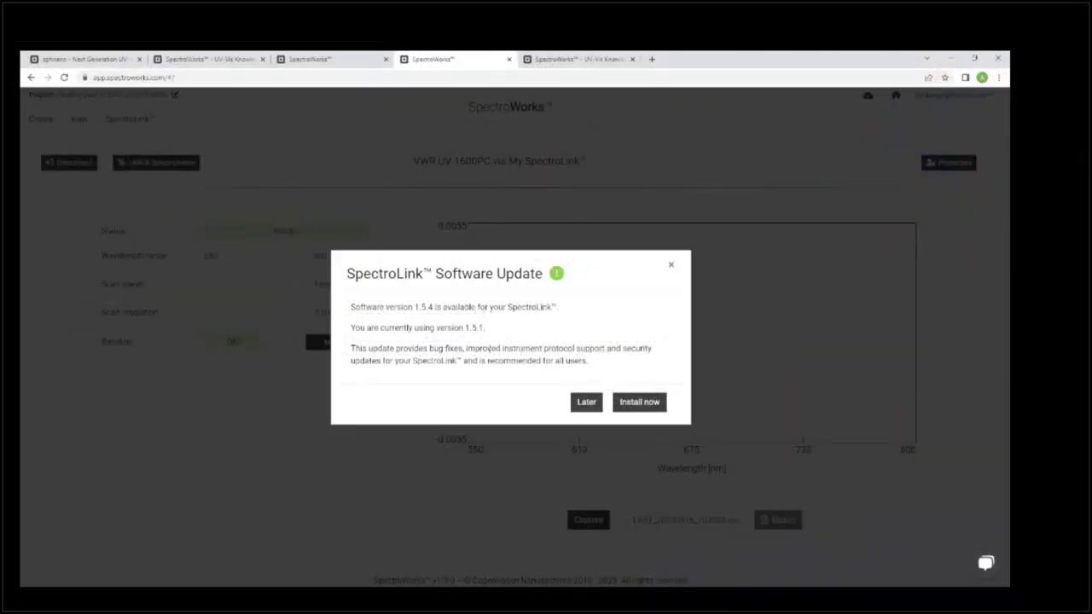
Postpone the SpectroLink update and set the wavelength range to 400–700 nm.
left_click(587, 404)
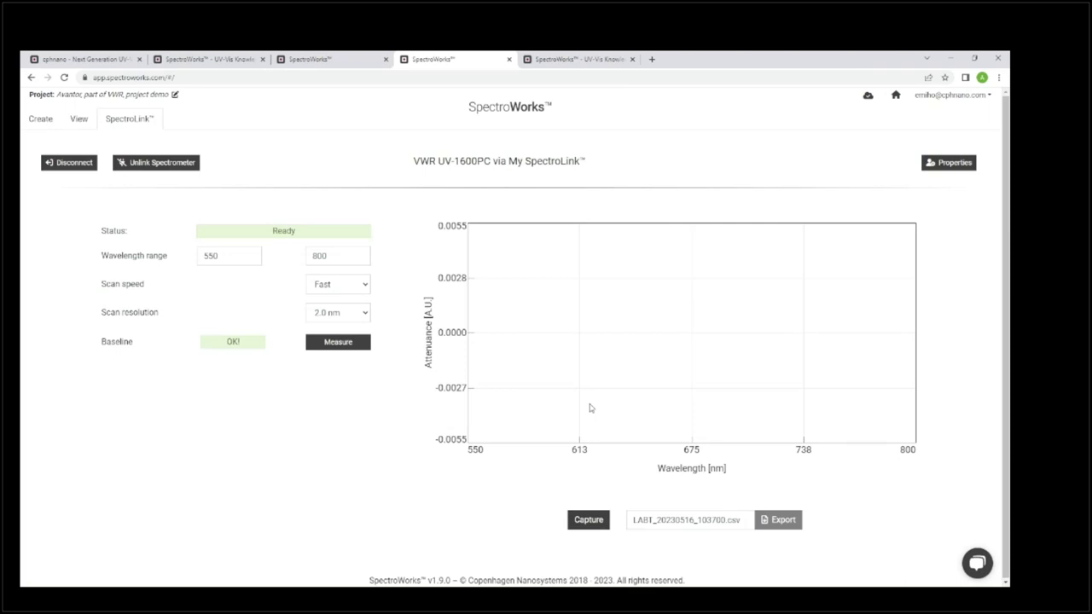
left_click_drag(218, 255, 199, 255)
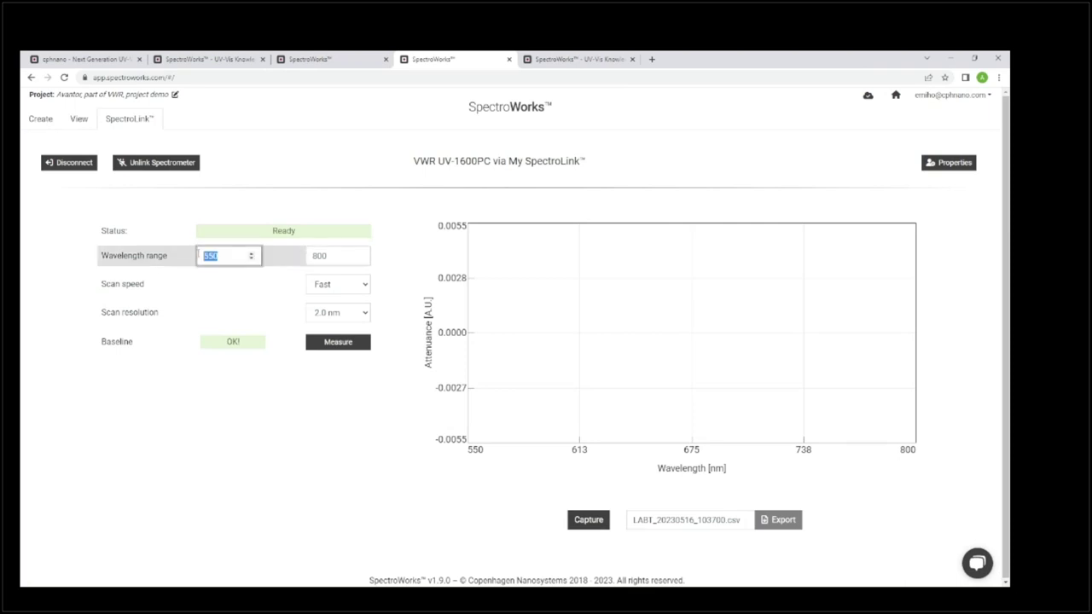
type("400")
left_click_drag(329, 256, 304, 255)
type("700")
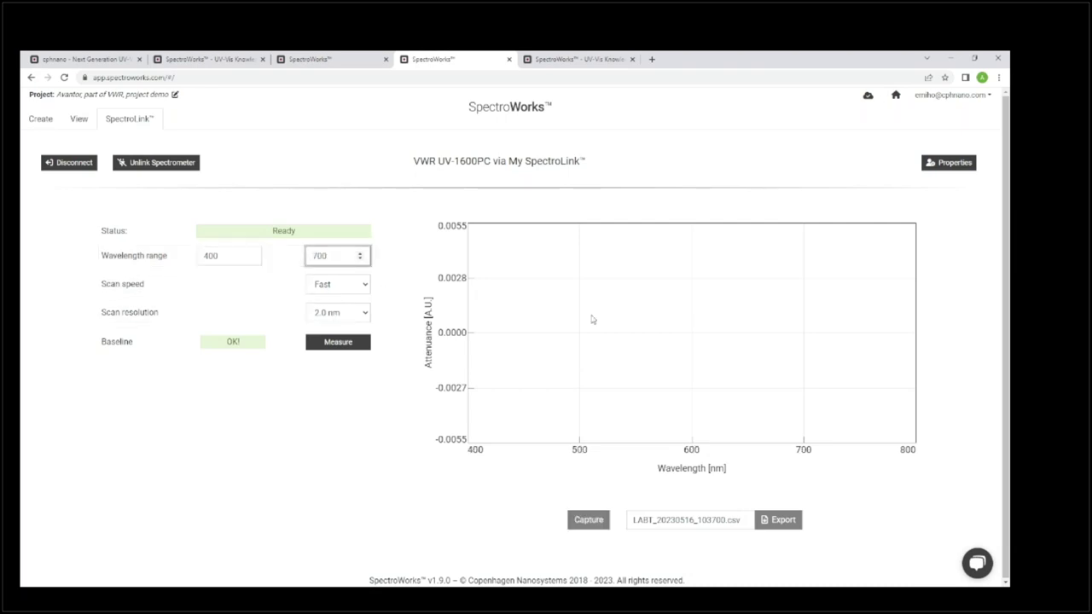
left_click(240, 356)
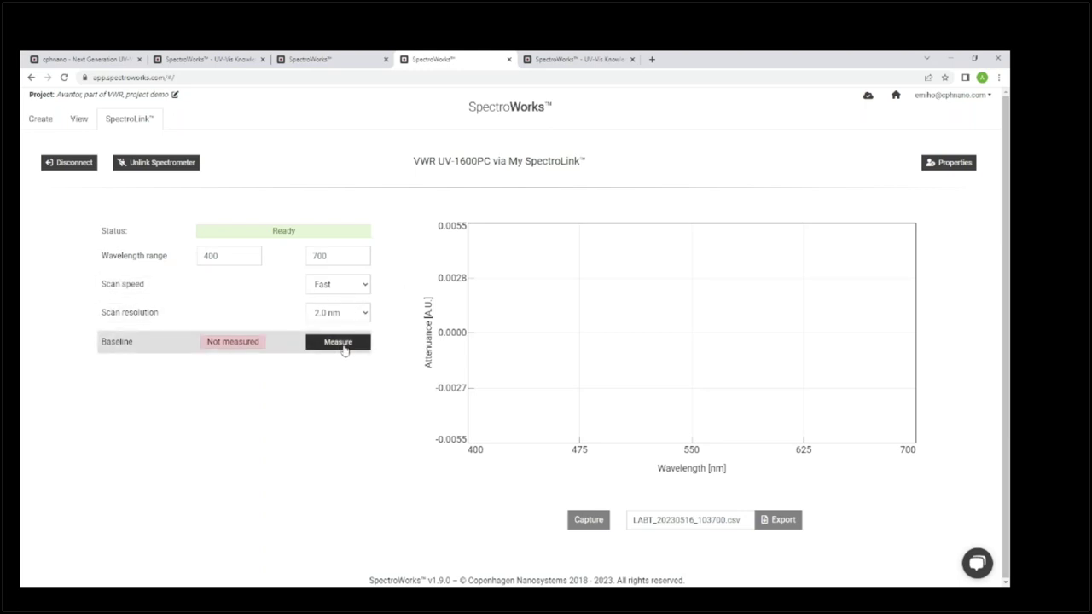
Measure the baseline for the 400–700 nm range.
left_click(345, 348)
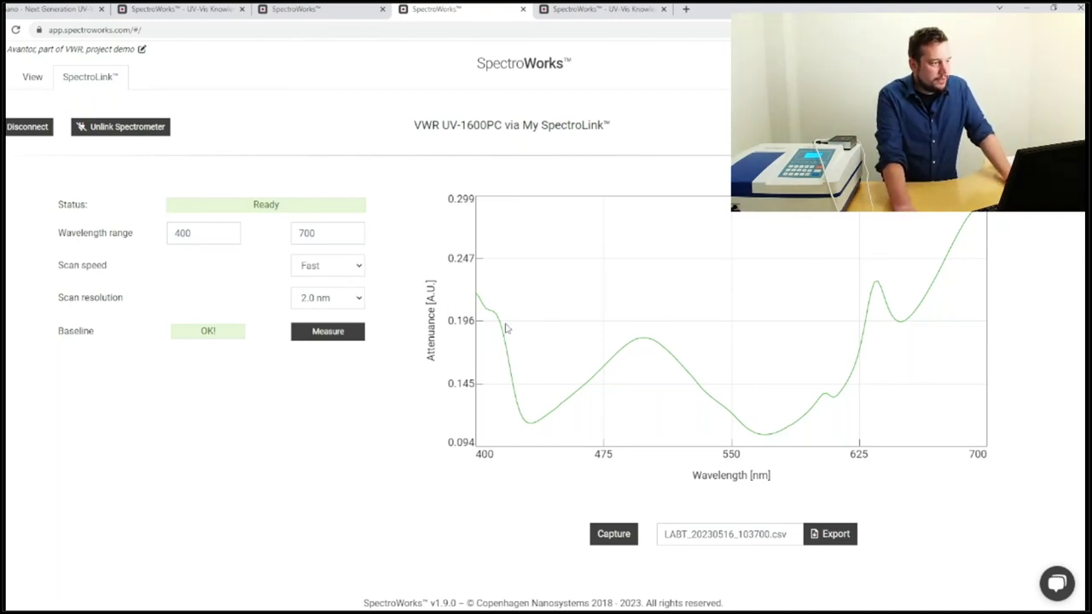
Capture the Side A full spectrum in a basic cuvette and finish to upload it.
left_click(10, 78)
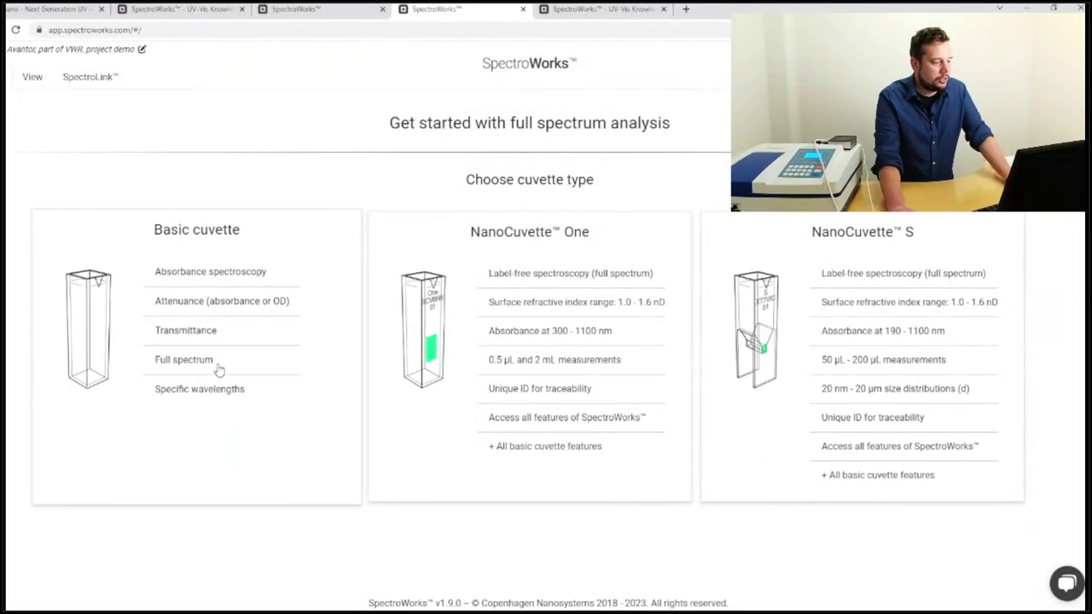
left_click(216, 368)
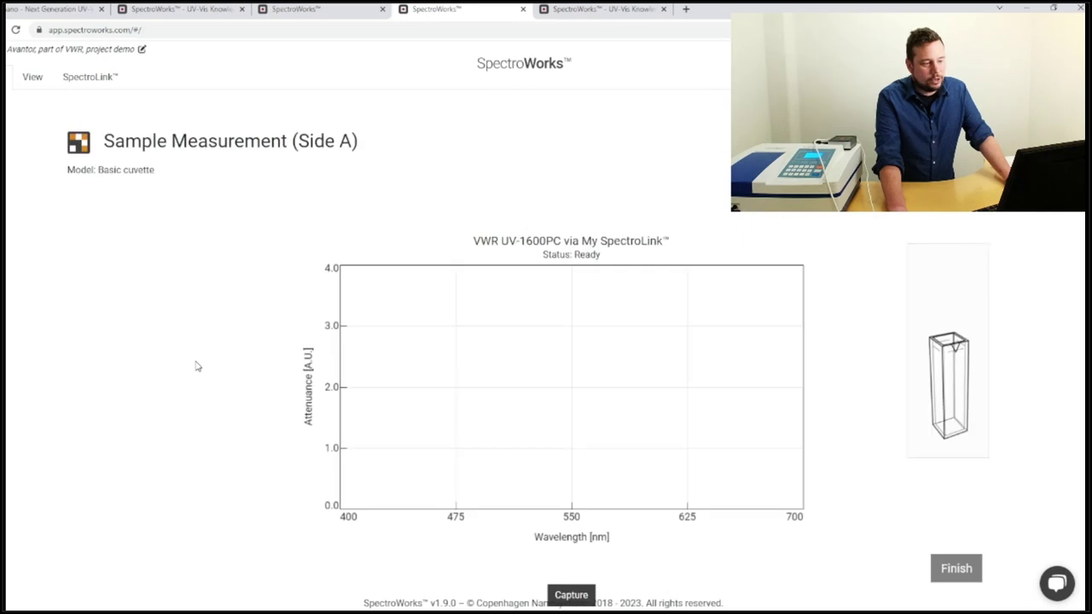
scroll(670, 380, "down", 1)
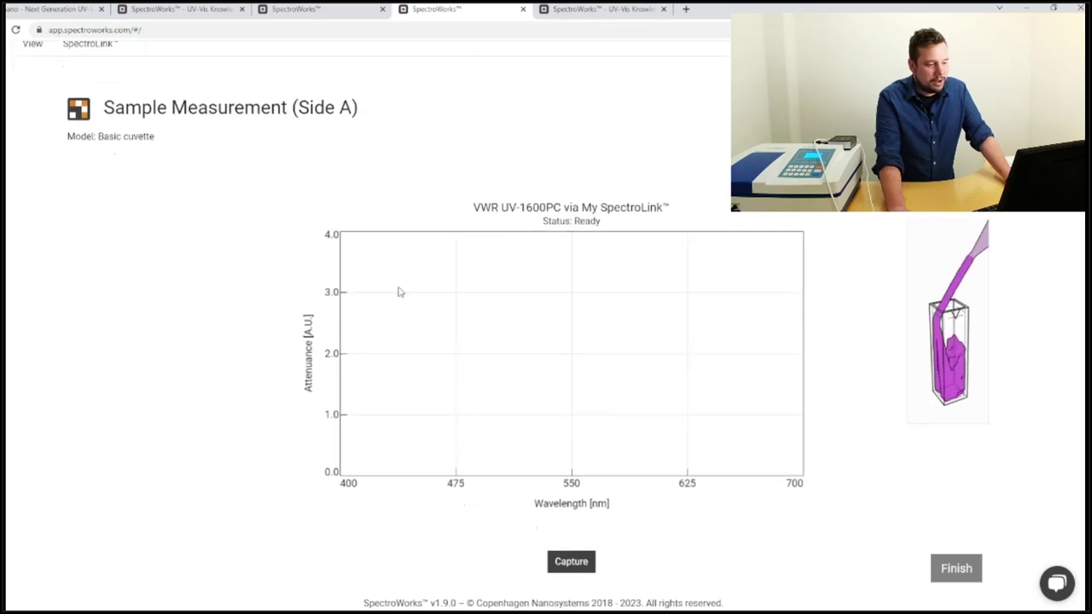
left_click(576, 567)
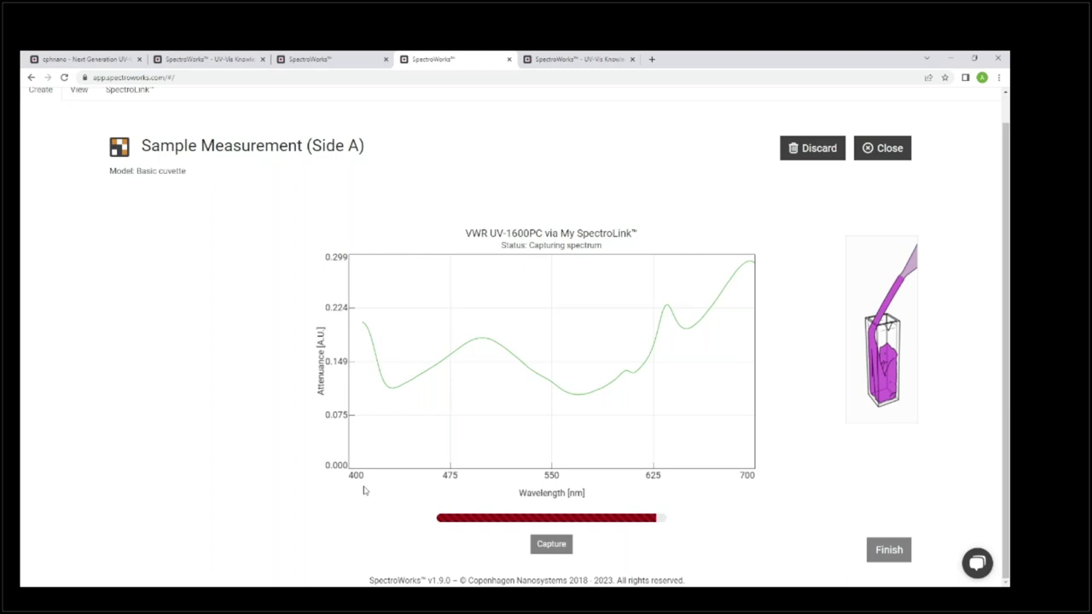
left_click(890, 552)
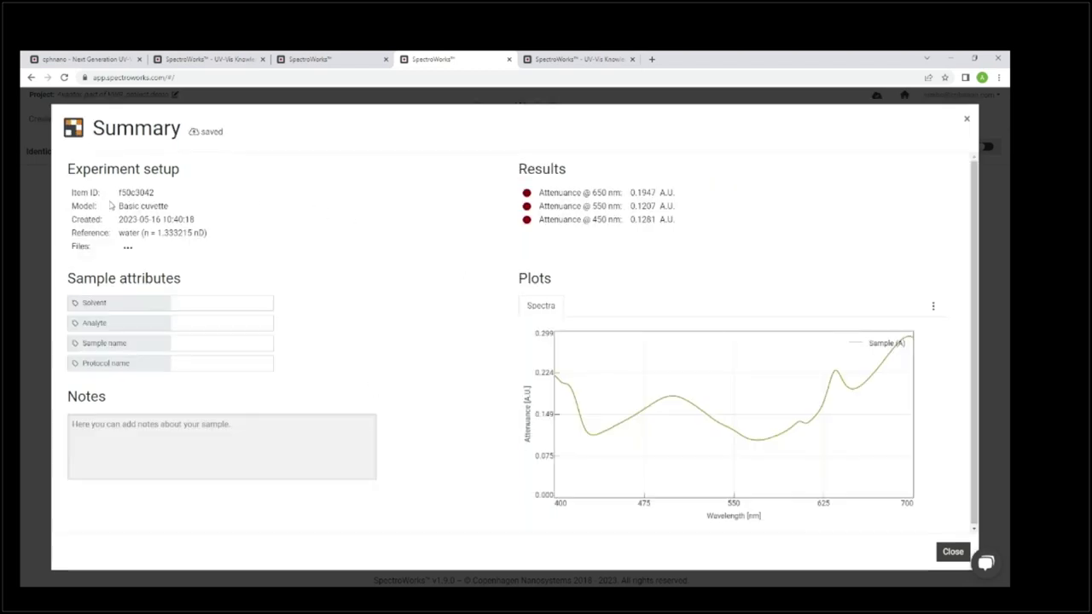
Review the Summary's setup details and the sample's saved CSV file list.
left_click_drag(113, 204, 230, 219)
left_click(114, 221)
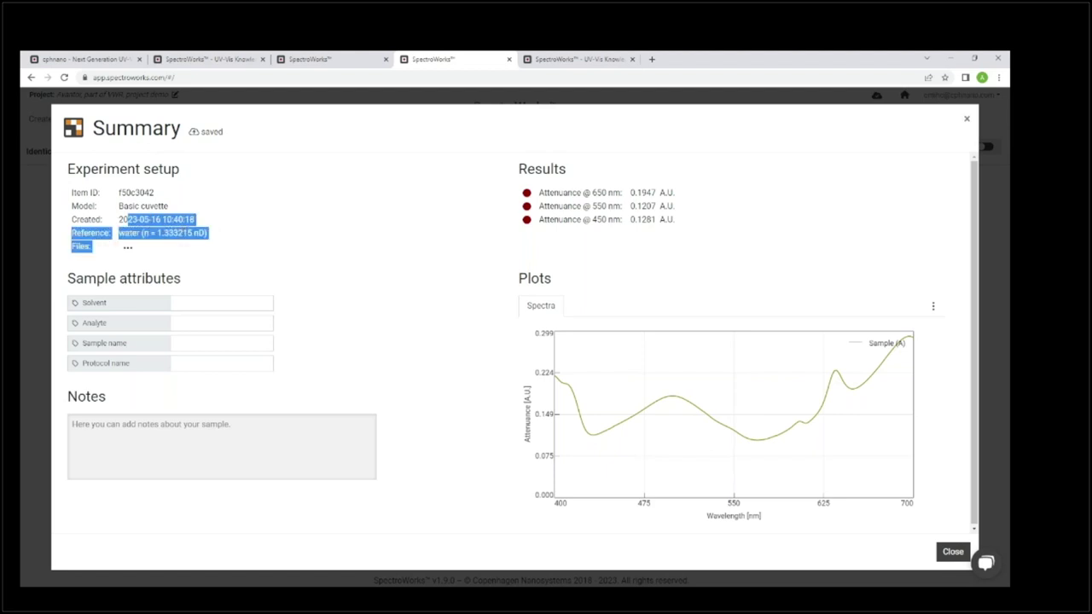
left_click(128, 248)
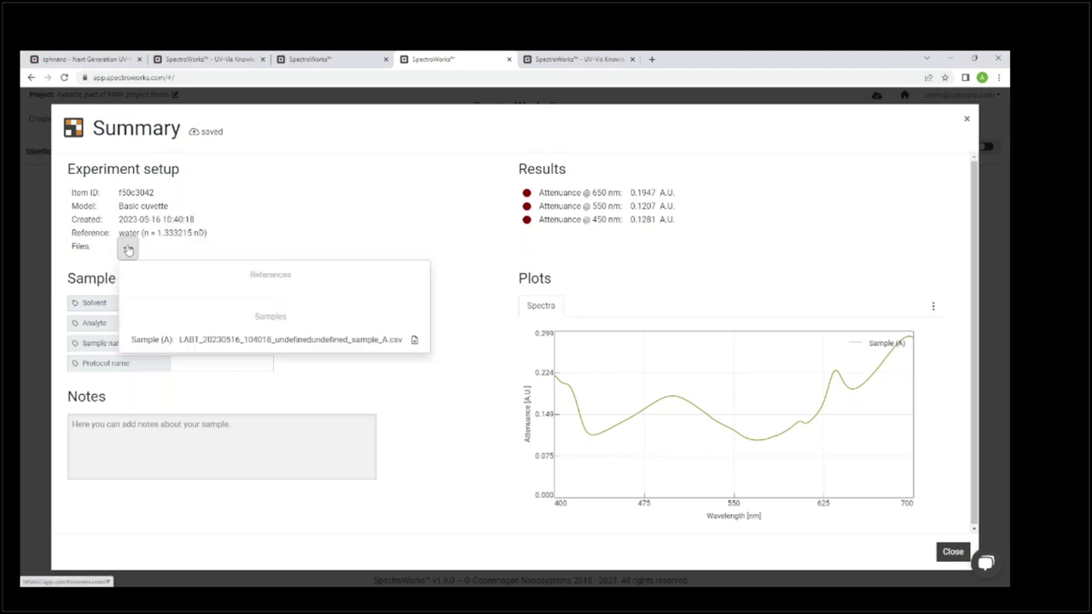
left_click(128, 248)
left_click(220, 304)
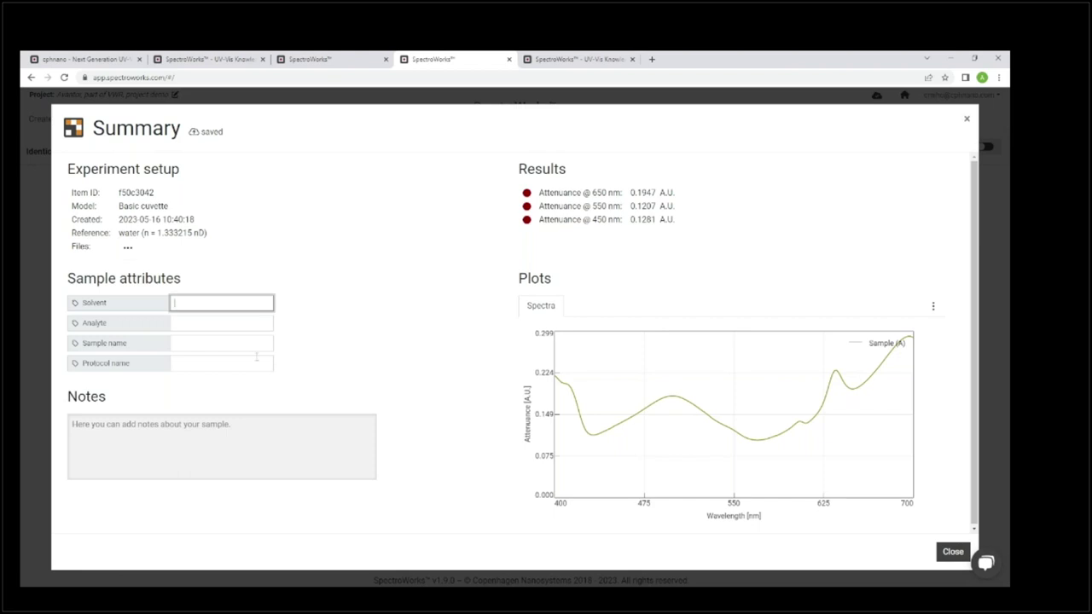
Name the sample 'Empty cuvette' and save the note 'Test for Avantor, part of VWR.'.
left_click(247, 341)
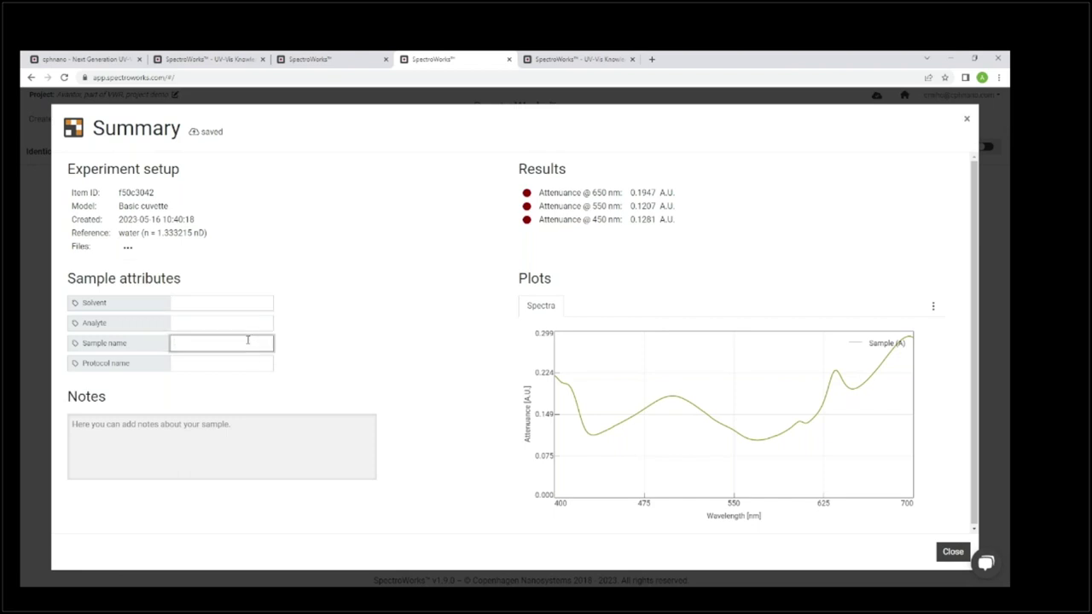
type("ty cuvette")
left_click(249, 467)
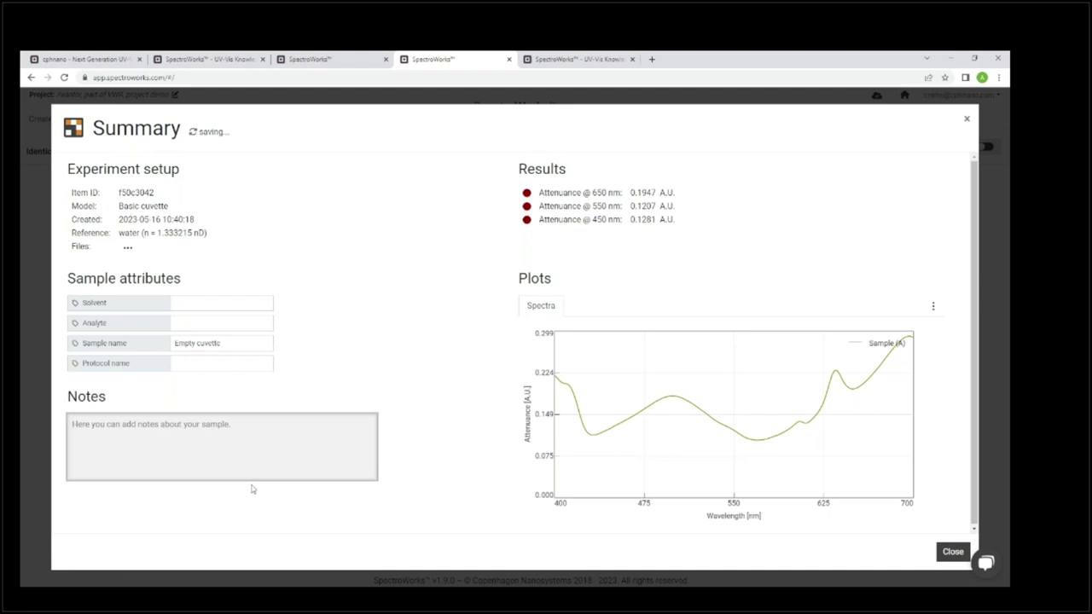
type("Tes")
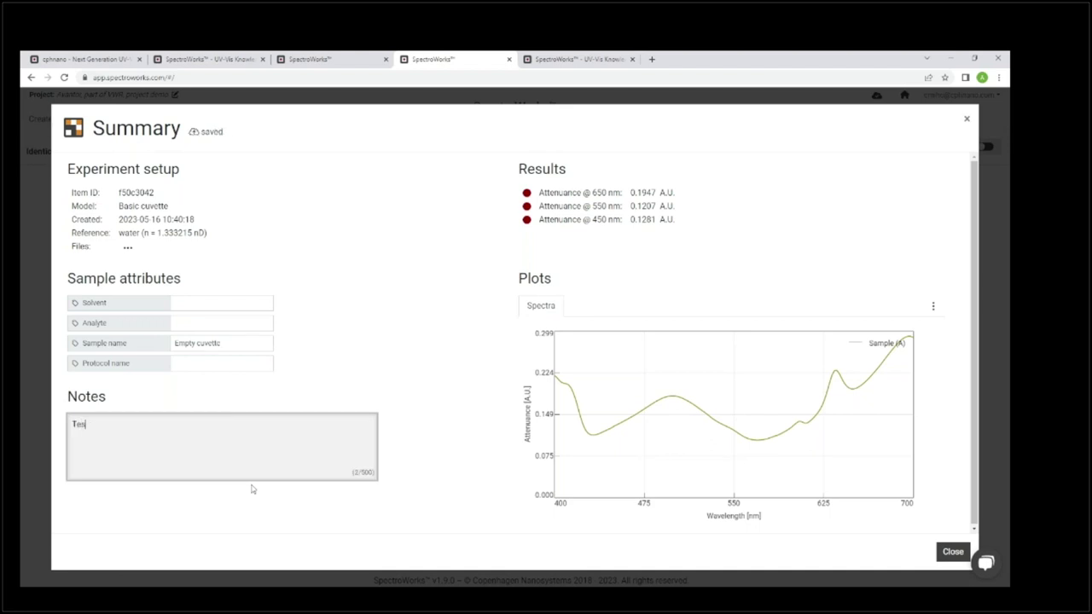
type("t for Avantor, partr of VWER")
key("BackSpace")
key("BackSpace")
type("R.")
left_click(151, 424)
key("BackSpace")
left_click(335, 278)
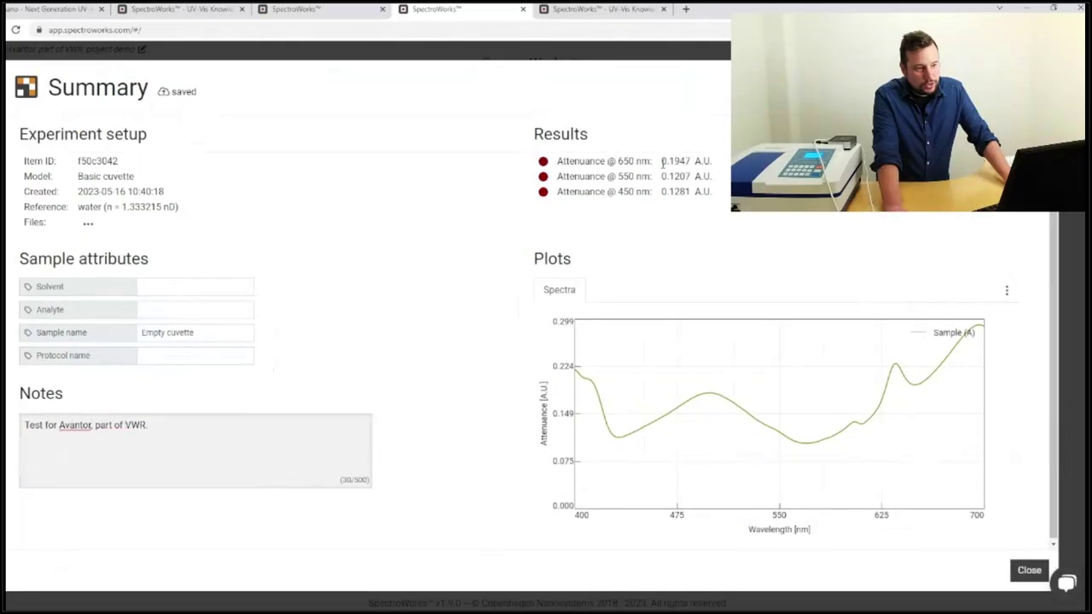
Highlight the 650, 550 and 450 nm attenuance results and their A.U. unit.
left_click_drag(631, 193, 643, 193)
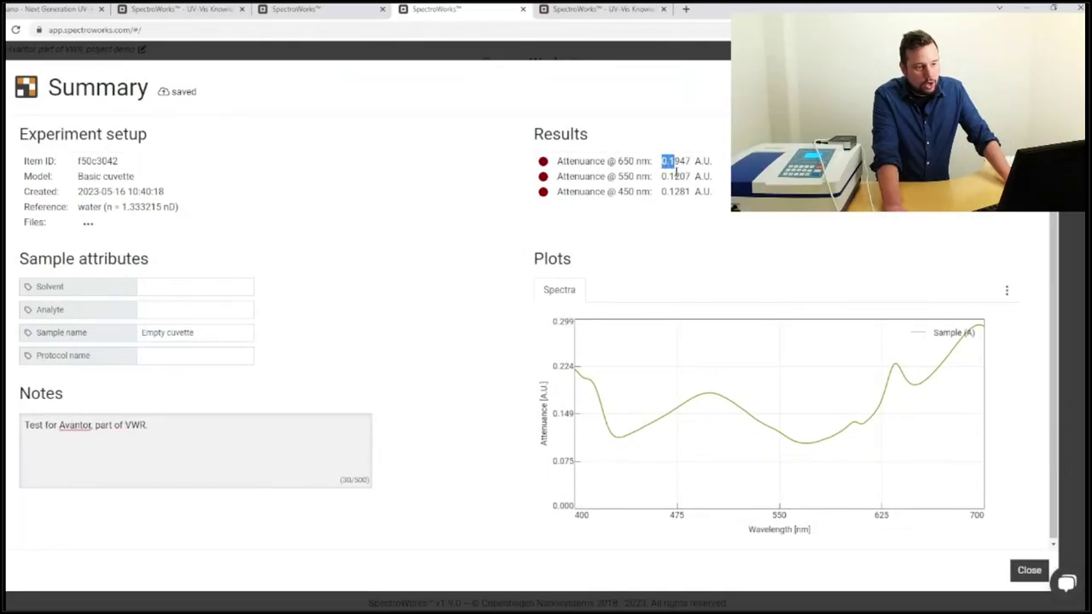
left_click_drag(694, 160, 713, 160)
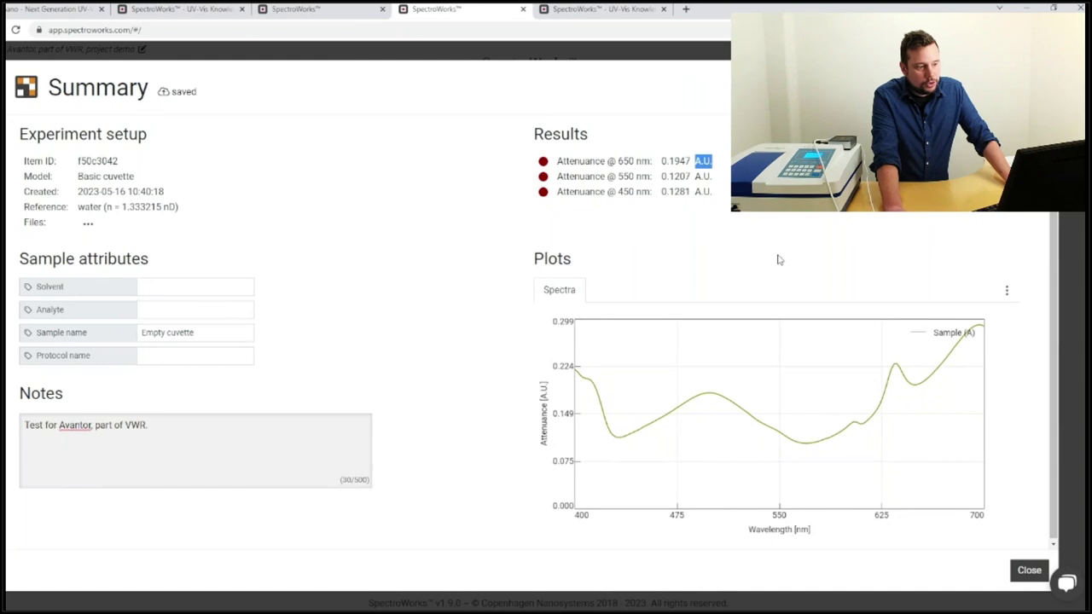
double_click(625, 177)
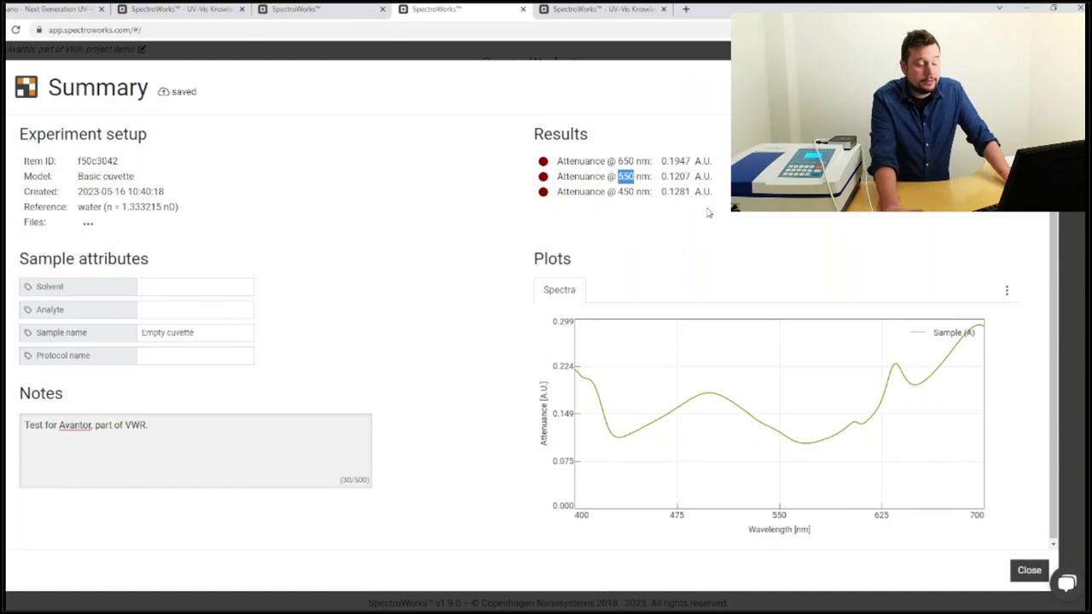
left_click(666, 176)
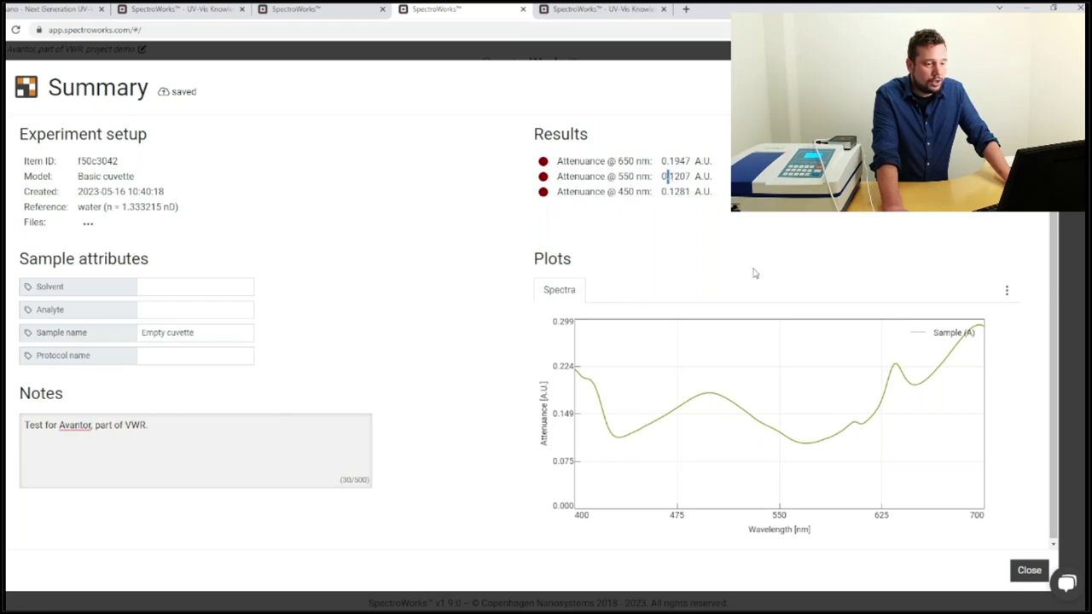
double_click(625, 191)
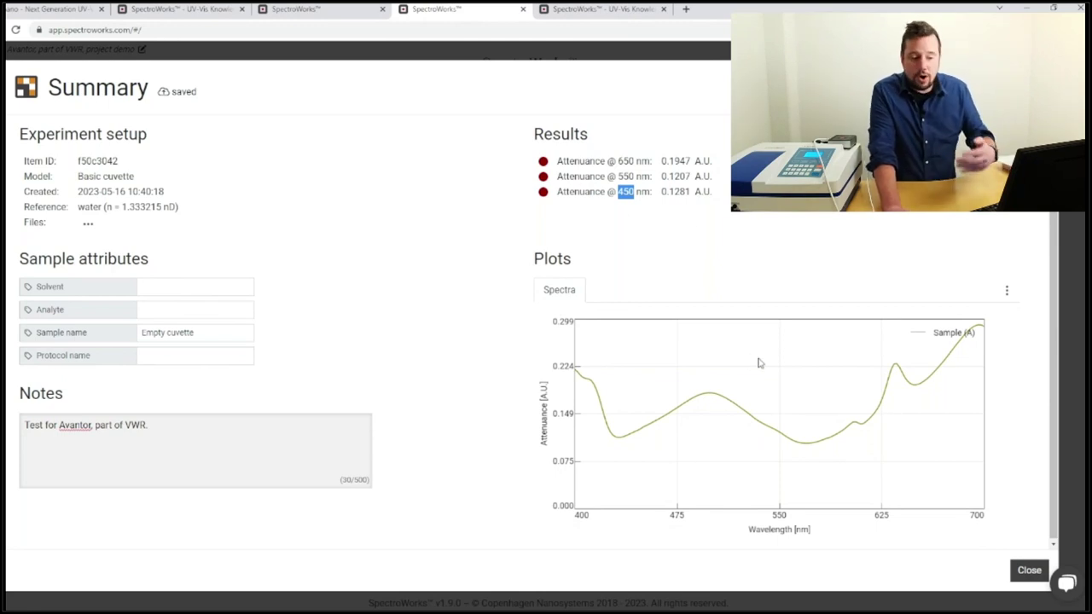
View the spectrum plot's export options, then close the sample Summary.
left_click(1006, 292)
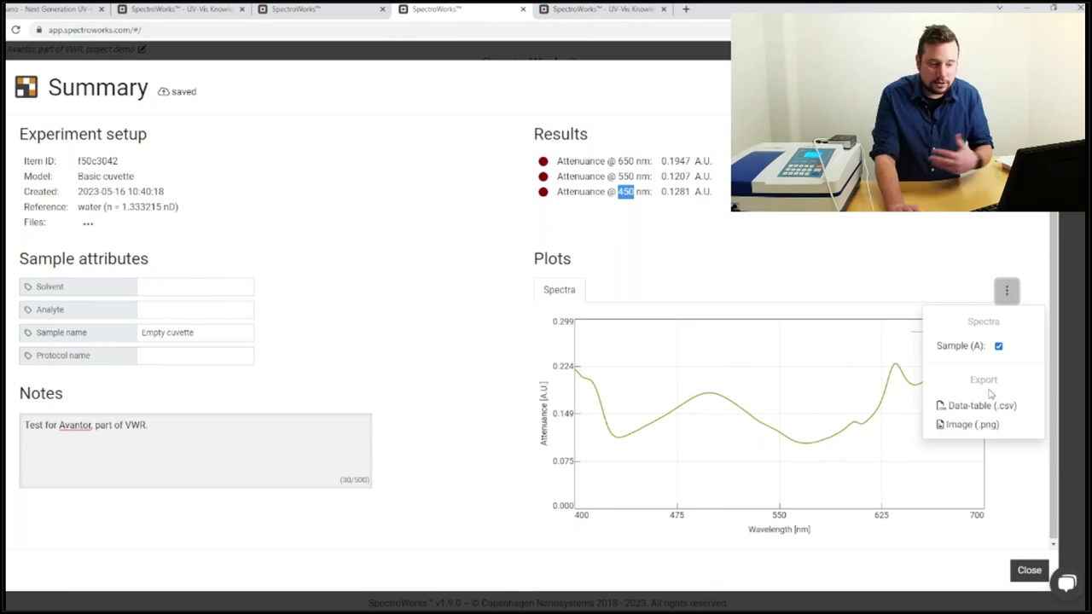
left_click(847, 257)
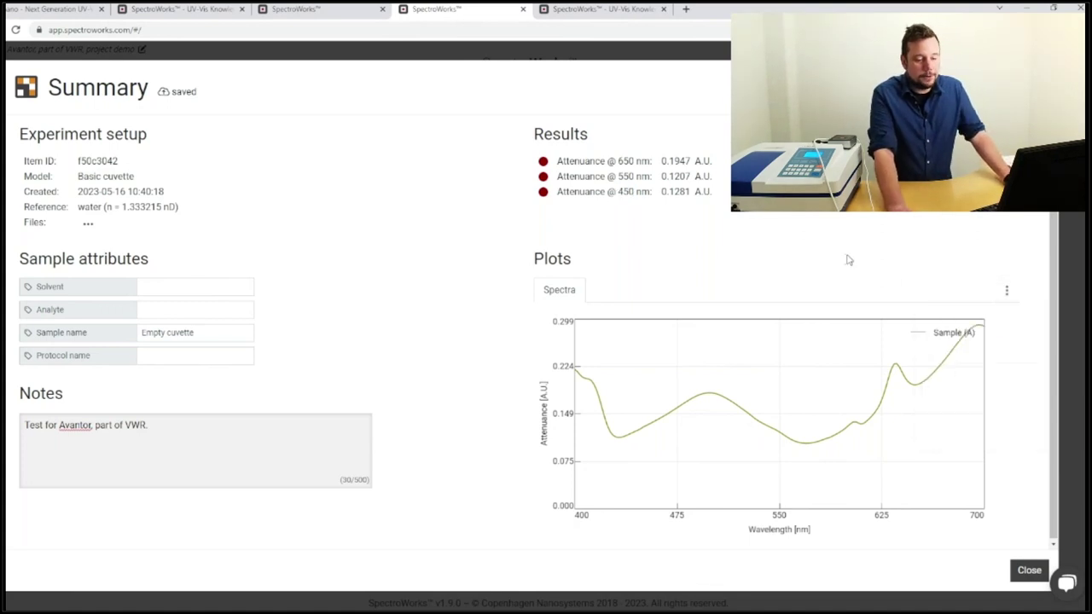
left_click(1028, 571)
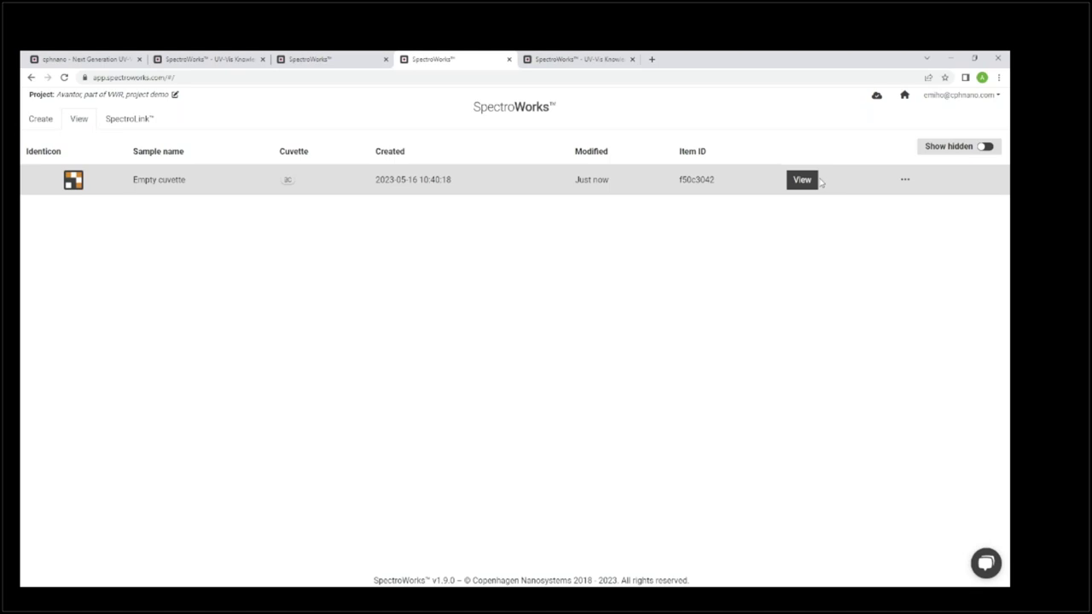
Open your account Profile from the account menu at the top right.
left_click(959, 96)
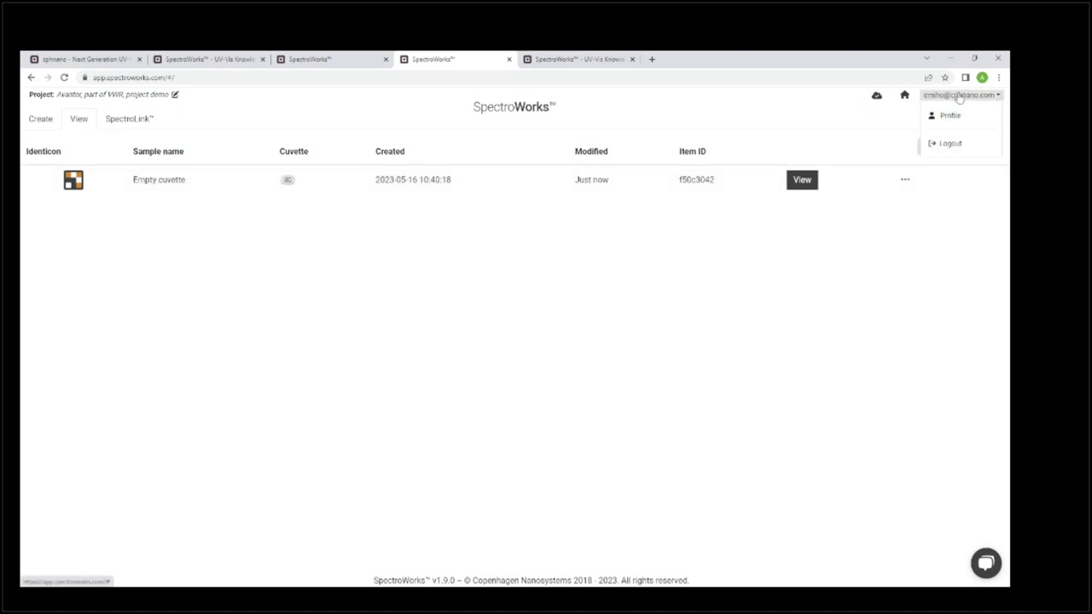
left_click(931, 117)
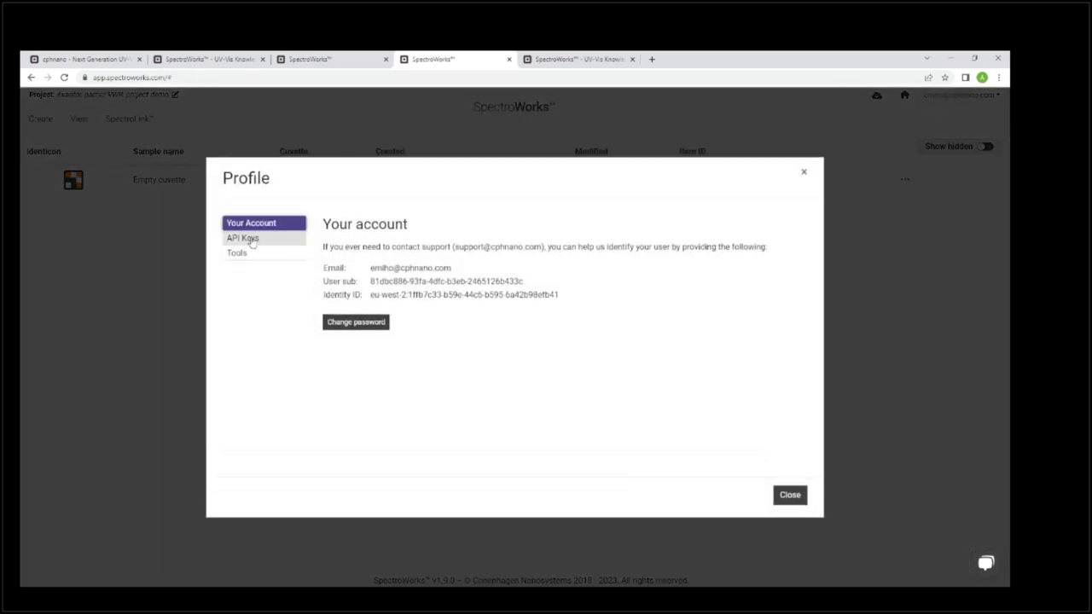
Go to the Profile's API Keys section and start a new API key.
left_click(249, 239)
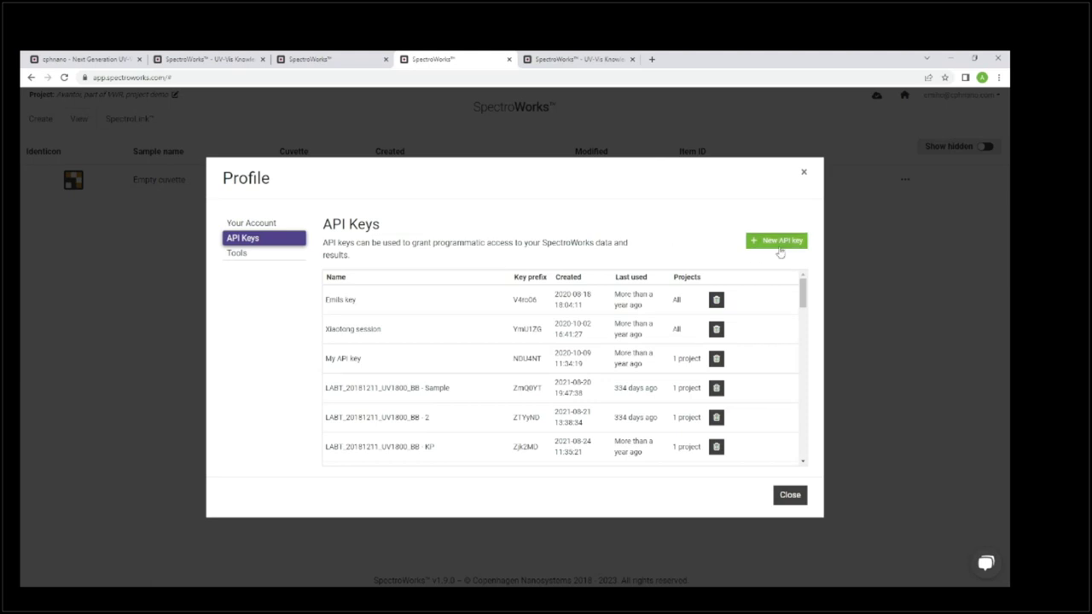
left_click(779, 246)
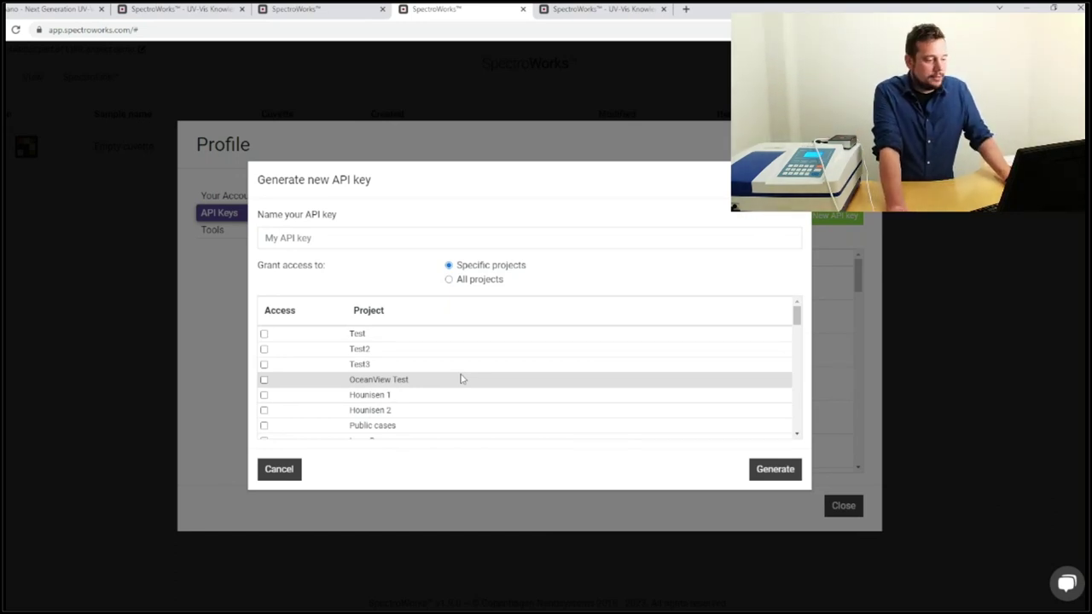
Generate an API key named 'Avantor, part of VWR, project demo' with access to the Avantor project.
scroll(504, 395, "down", 10)
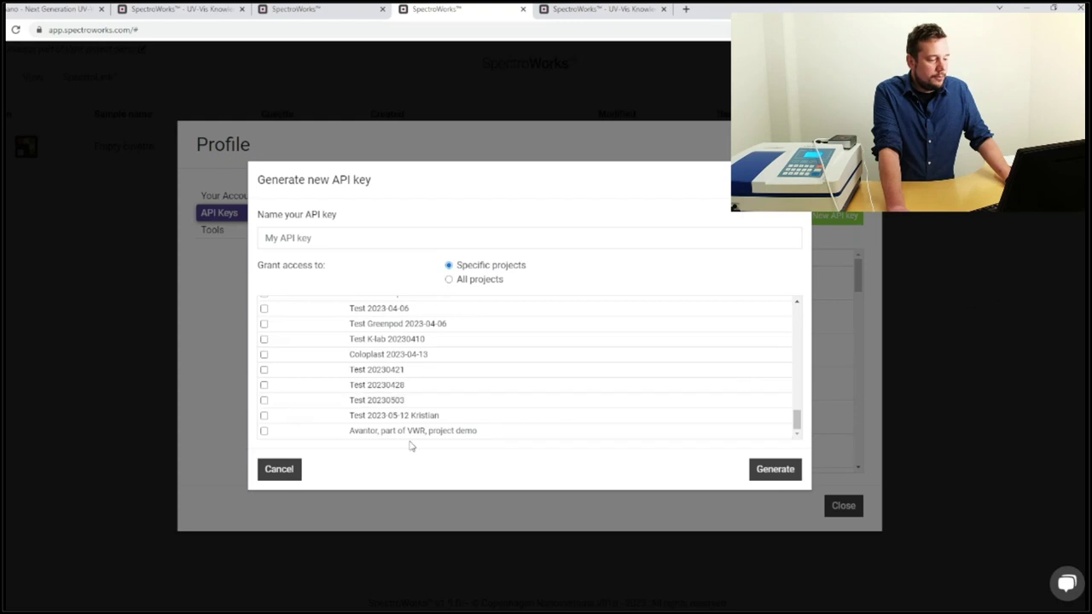
left_click(264, 432)
left_click(316, 243)
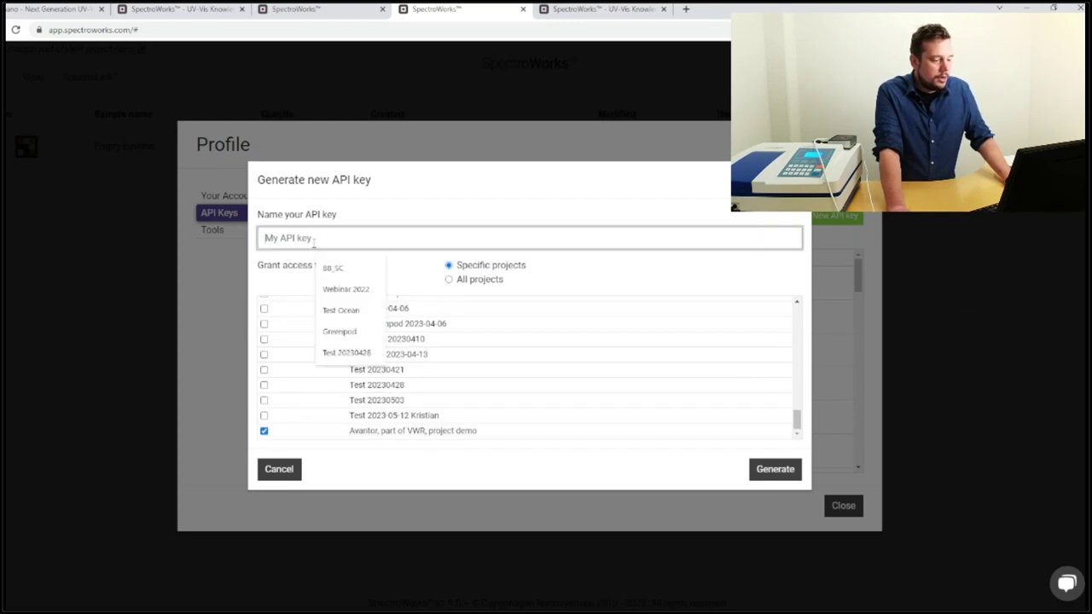
mouse_move(349, 431)
left_mouse_down()
mouse_move(477, 435)
mouse_move(460, 432)
mouse_move(503, 458)
mouse_move(461, 435)
mouse_move(351, 433)
left_mouse_up()
key("ctrl+c")
left_click(359, 241)
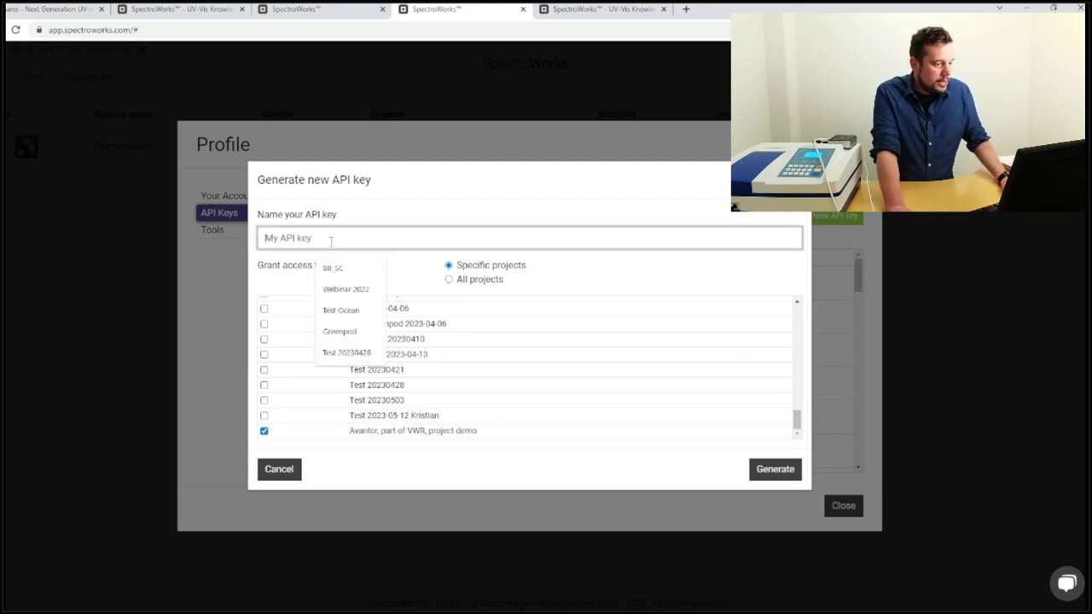
key("ctrl+v")
left_click(770, 480)
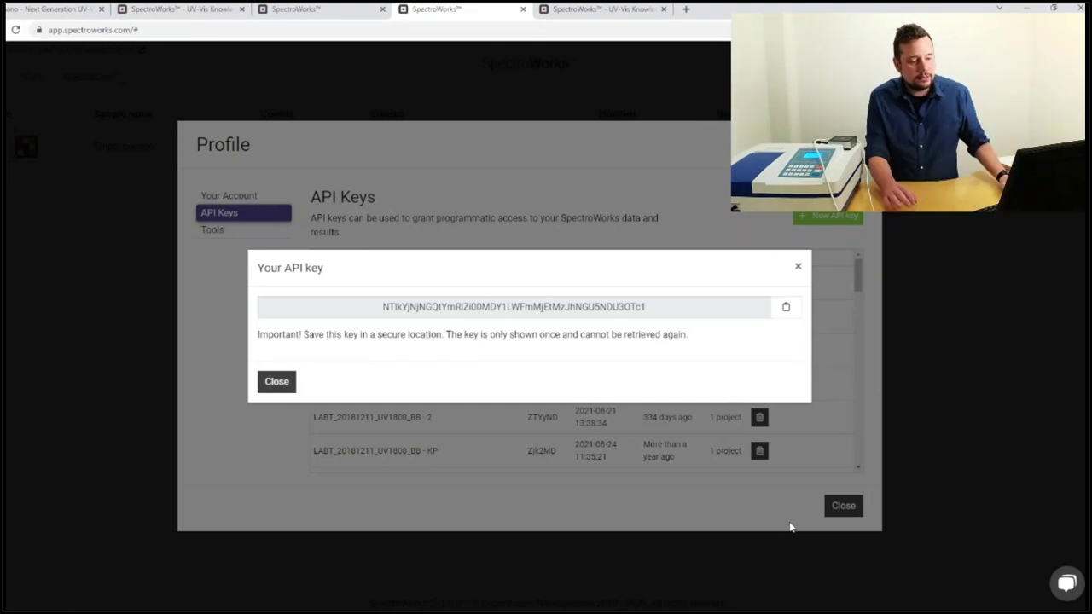
Copy the new API key to the clipboard and close its one-time display.
left_click(785, 307)
left_click_drag(652, 306, 378, 290)
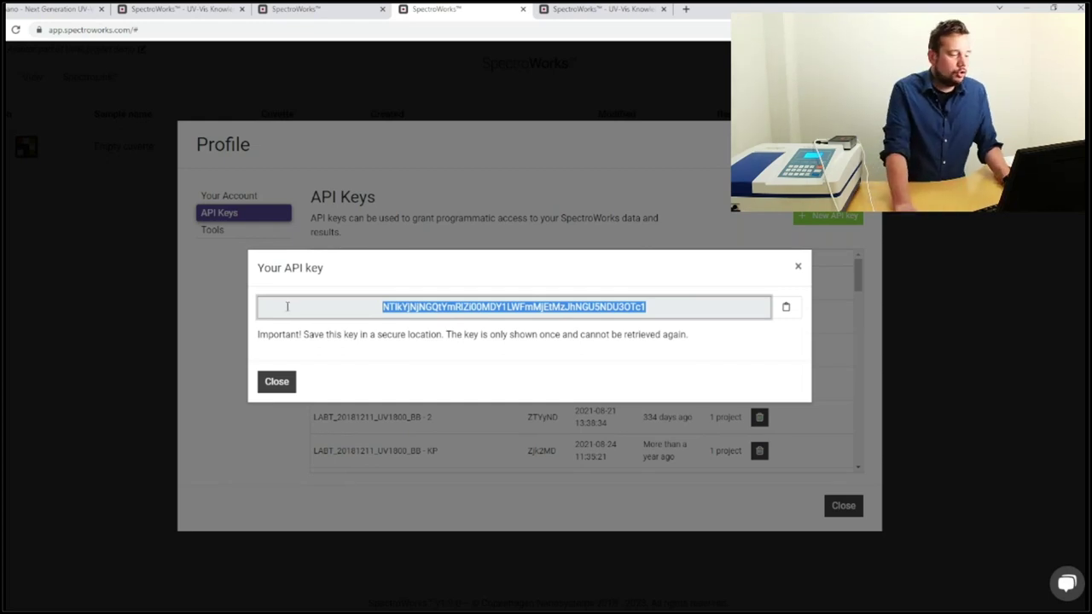
left_click(274, 383)
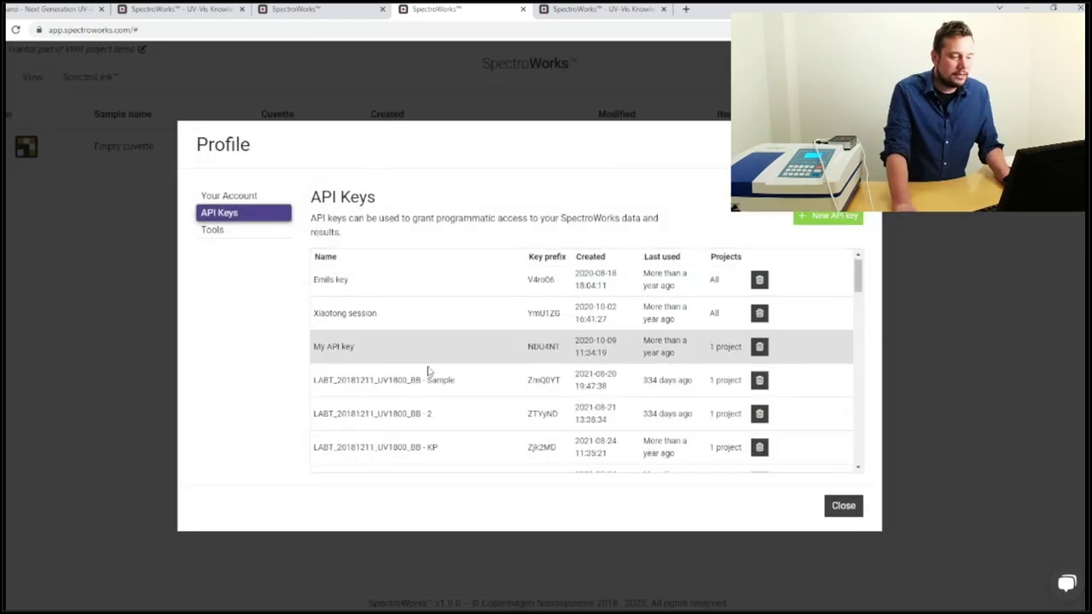
Check the Avantor key in the API Keys list, then close the Profile window.
scroll(424, 371, "down", 10)
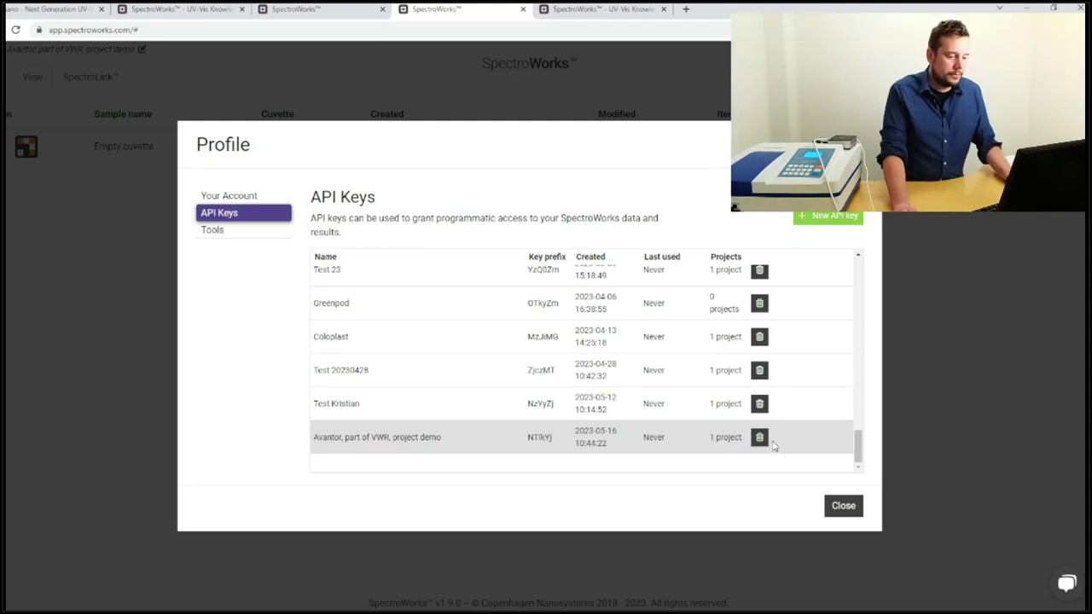
left_click(845, 507)
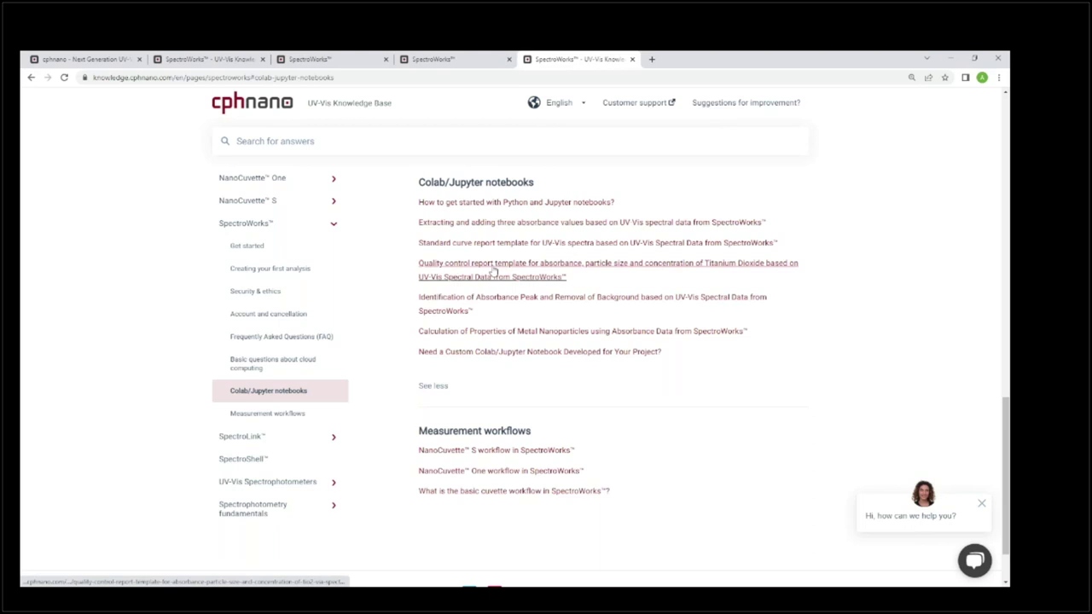
Open the Standard curve report template page and its English Jupyter notebook in Colab.
right_click(454, 243)
left_click(488, 275)
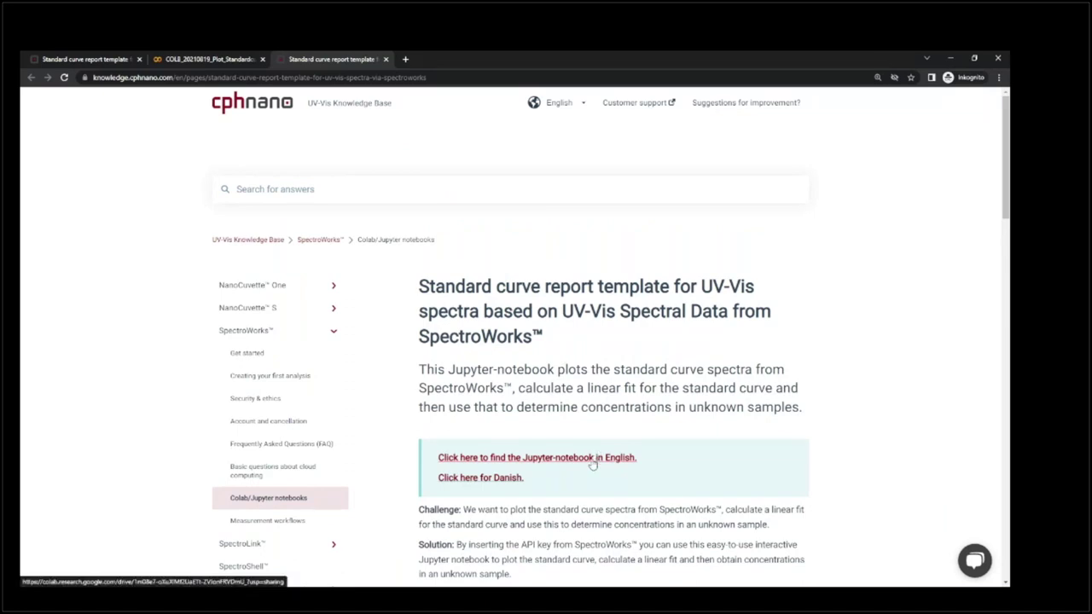
left_click(593, 459)
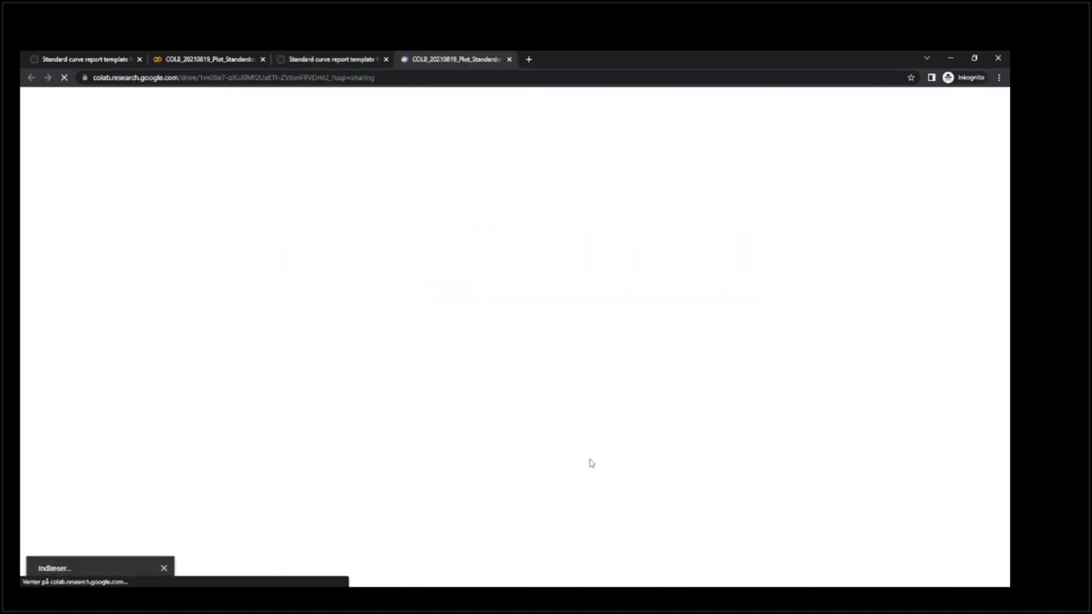
Expand the notebook's Introduction and Step 0 sections.
scroll(319, 282, "down", 1)
scroll(319, 282, "down", 1)
left_click(96, 296)
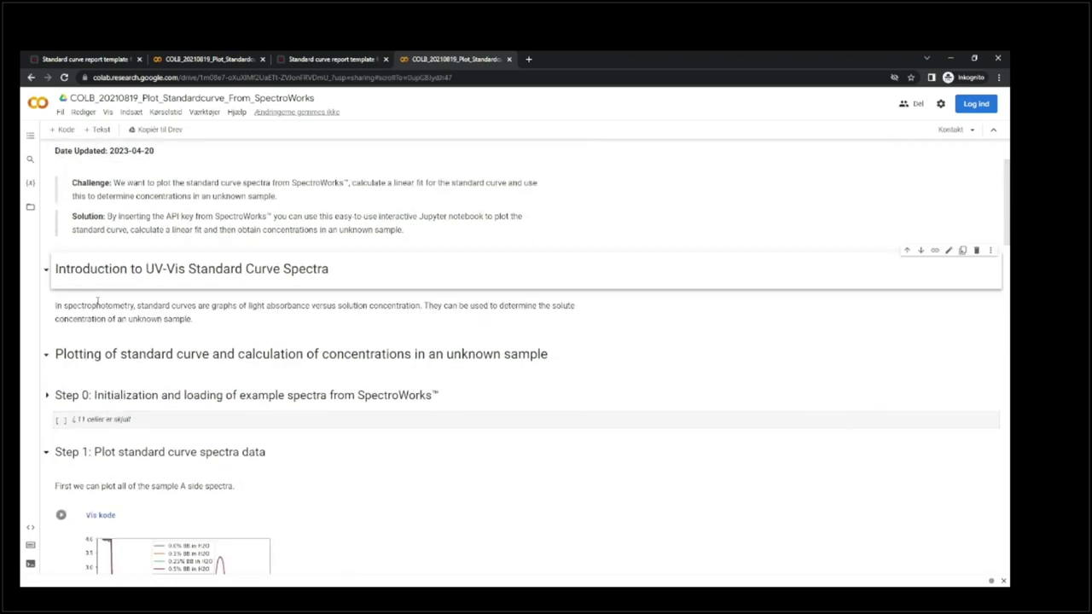
scroll(146, 370, "down", 1)
left_click(130, 369)
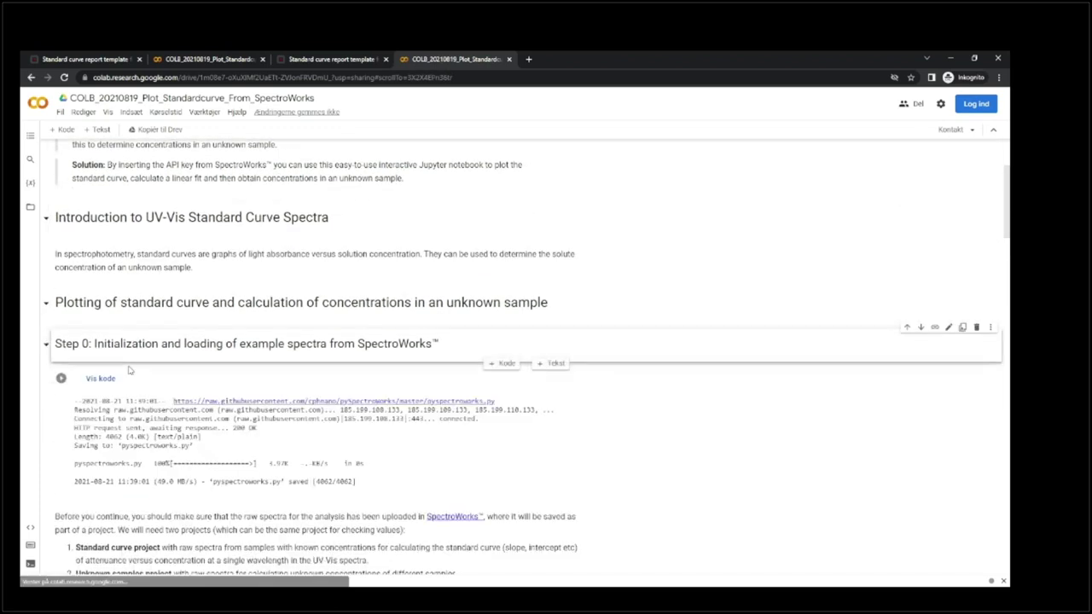
scroll(143, 367, "up", 2)
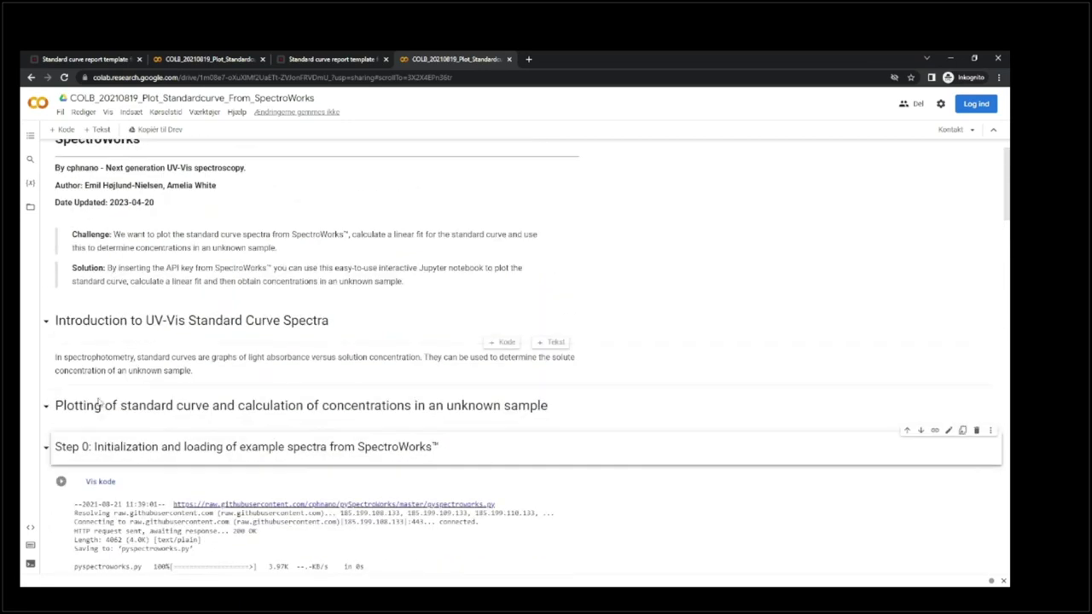
left_click(47, 406)
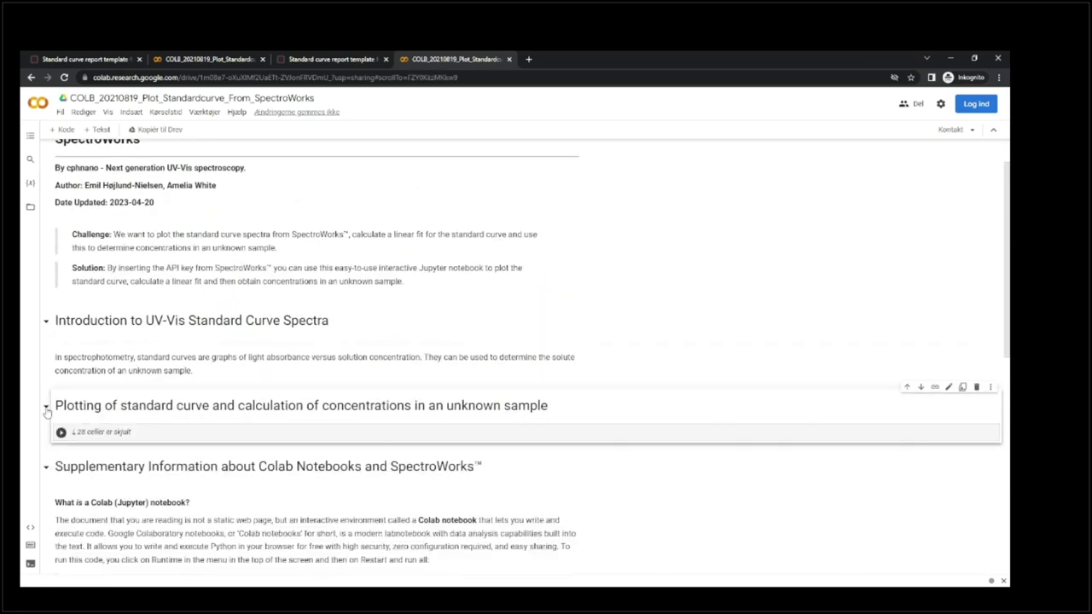
left_click(96, 432)
Show the Step 0 code and place the cursor in the pyspectroworks.connect cell.
scroll(182, 447, "down", 4)
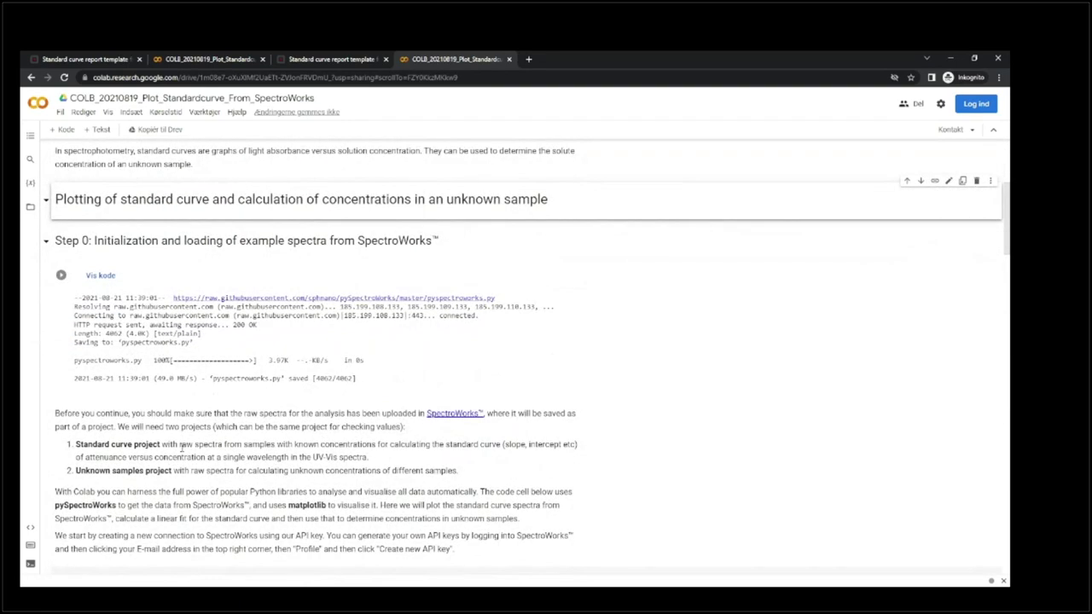
scroll(181, 447, "up", 1)
left_click(279, 443)
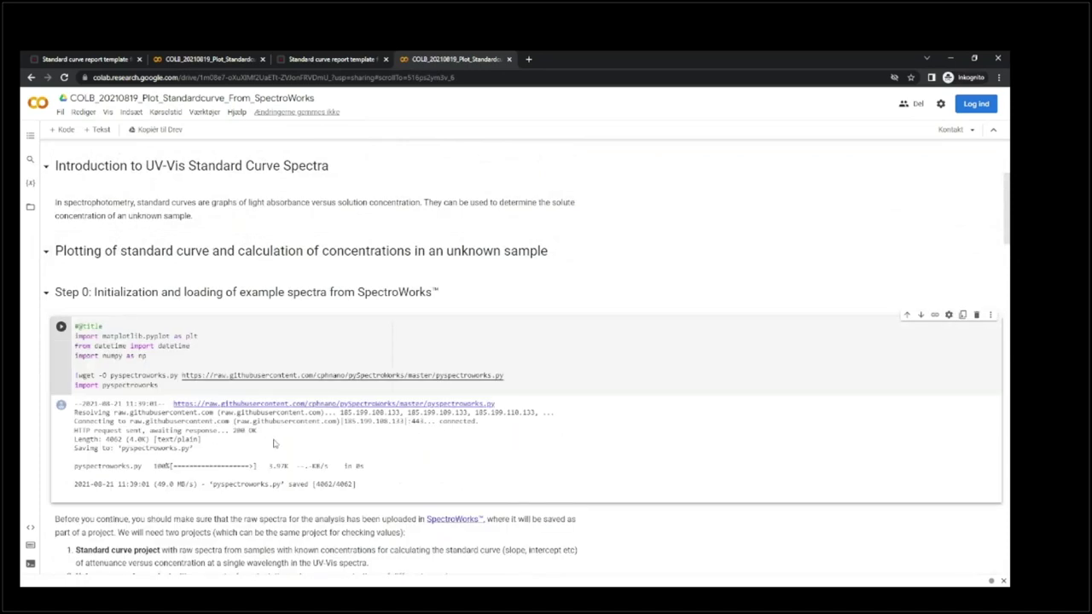
scroll(279, 444, "down", 6)
left_click(195, 373)
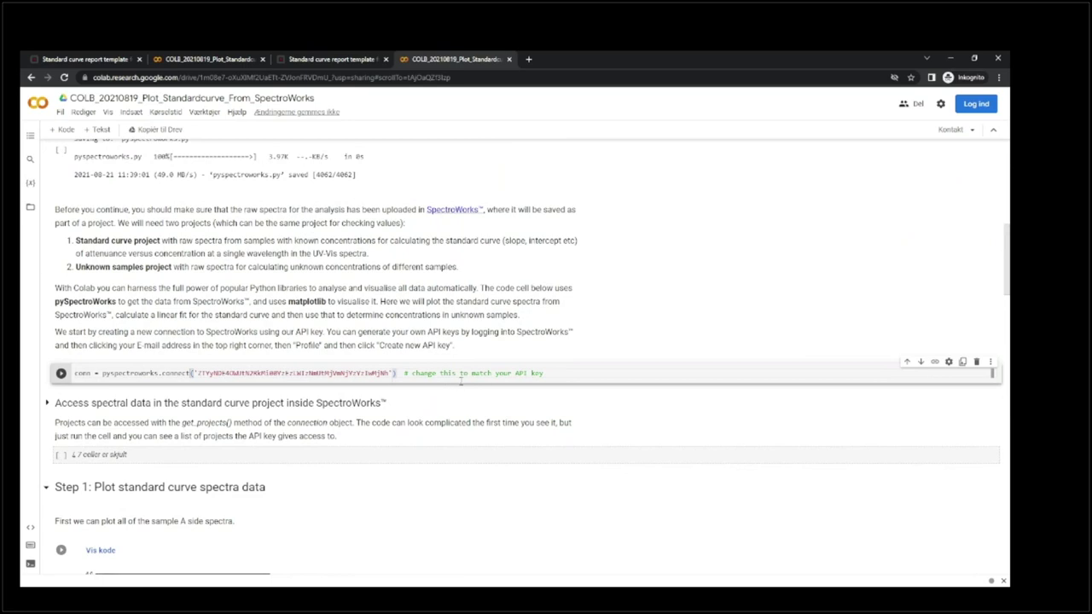
Replace the old key in connect('…') with the new API key, then show Acrobat's presentation full screen.
left_click_drag(544, 372, 198, 373)
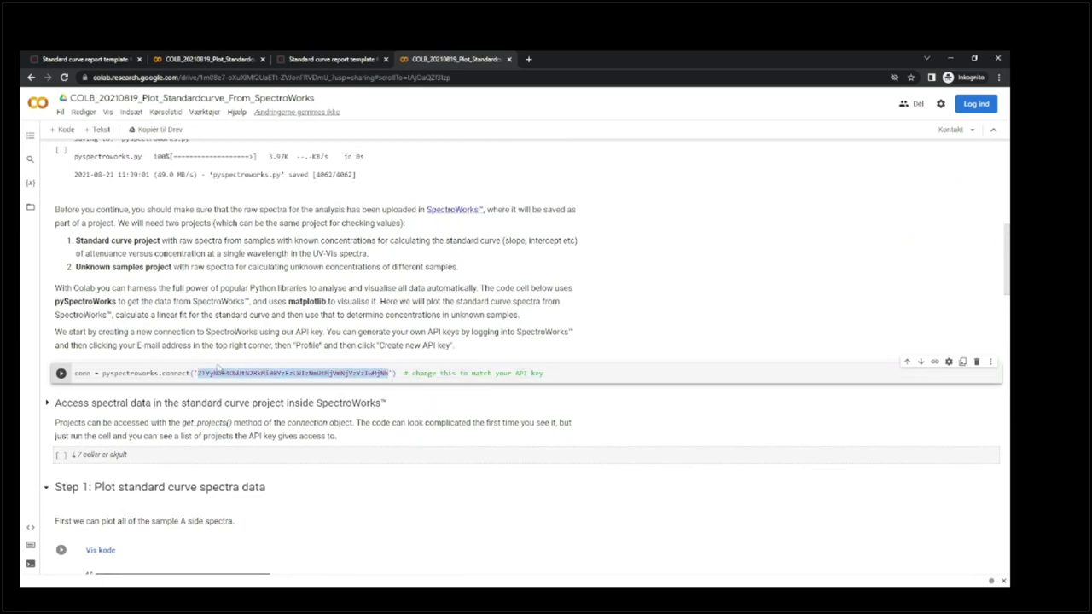
key("ctrl+v")
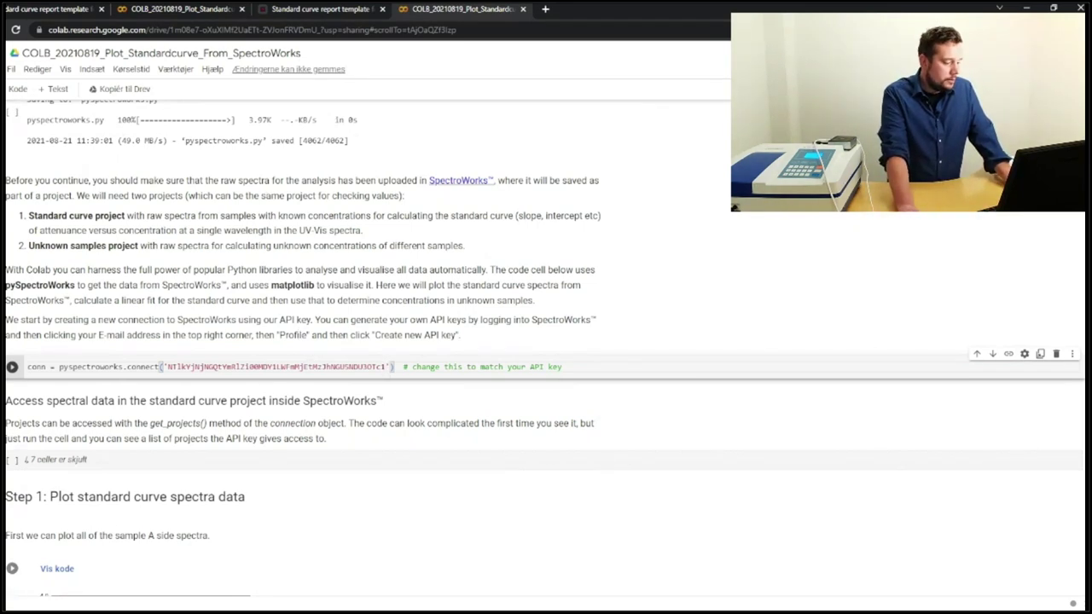
left_click(94, 567)
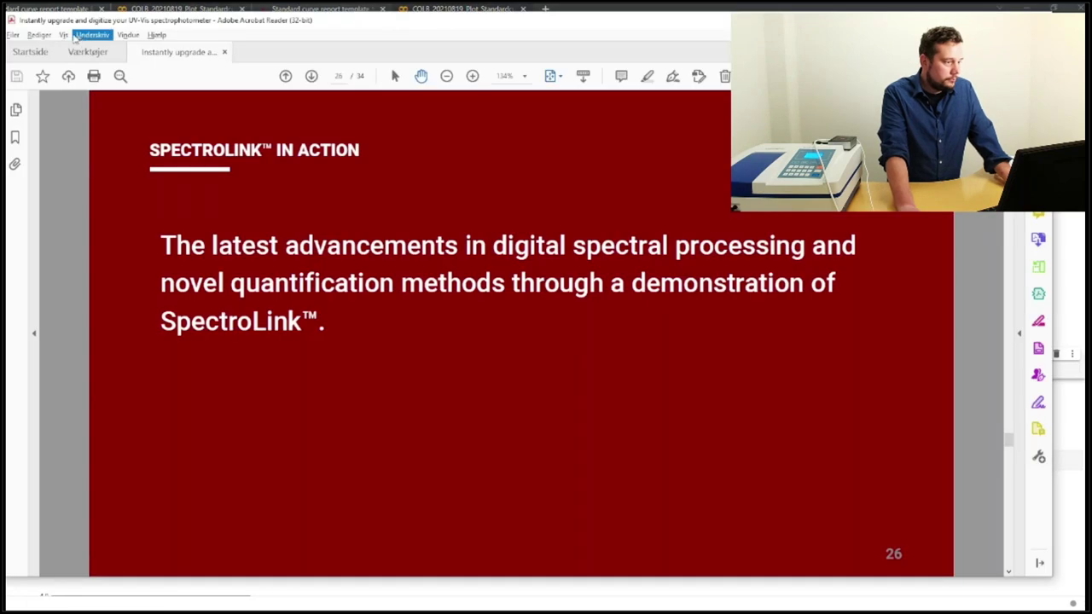
left_click(65, 35)
left_click(121, 233)
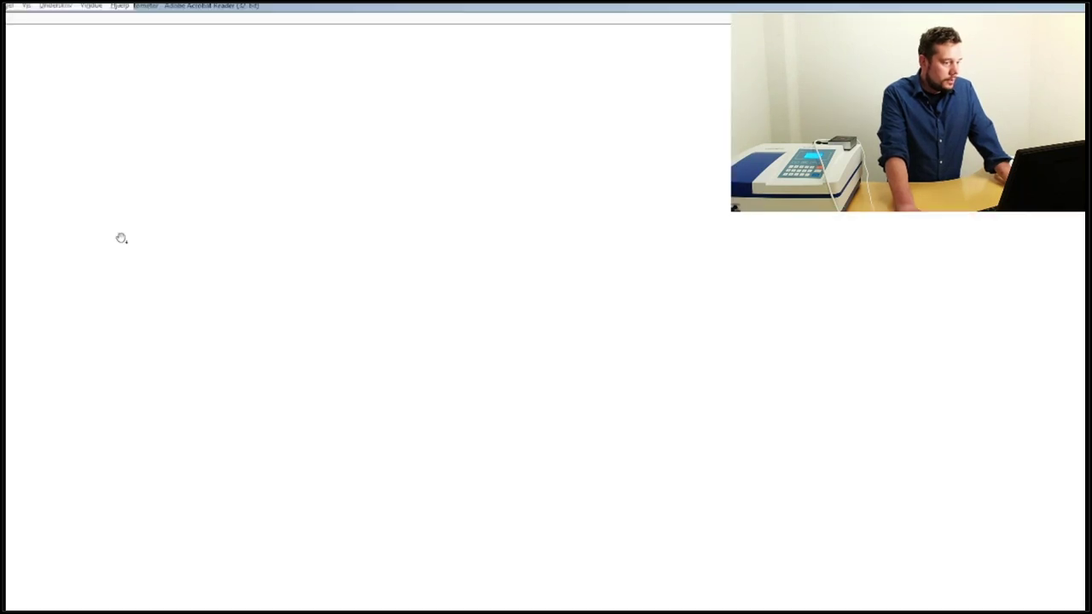